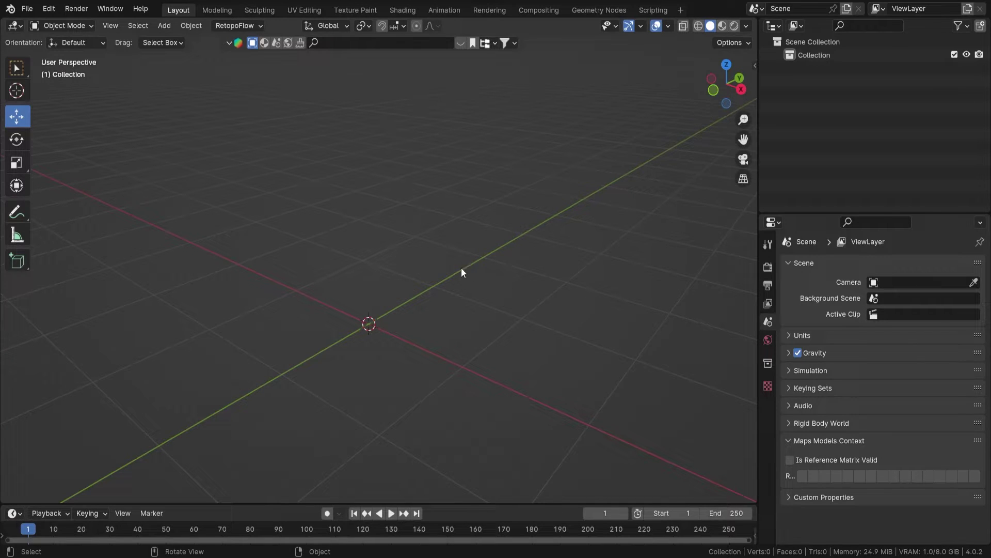
Add a single-bone armature to the scene and enter Edit Mode.
{"action": "key", "text": "shift+a"}
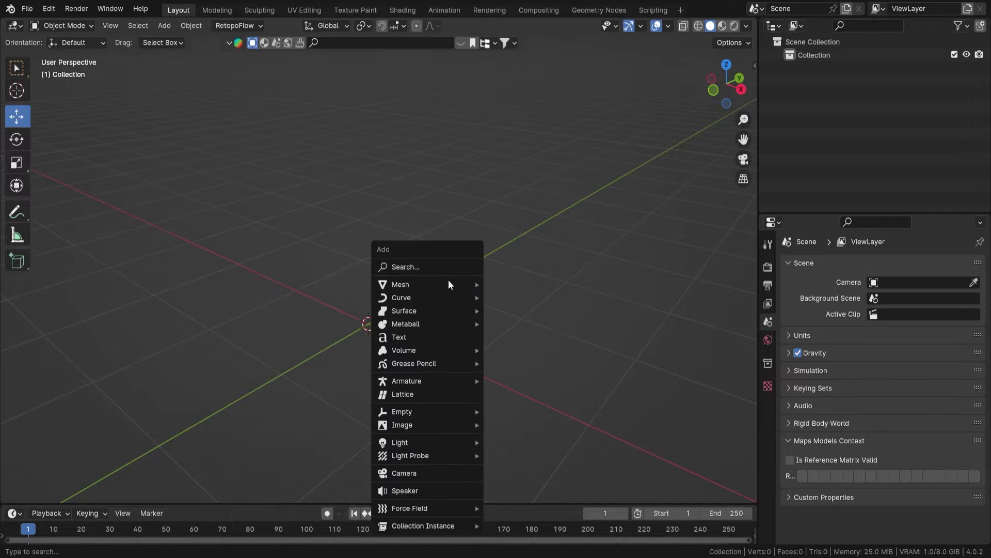
{"action": "mouse_move", "coordinate": [428, 381]}
{"action": "left_click", "coordinate": [542, 383]}
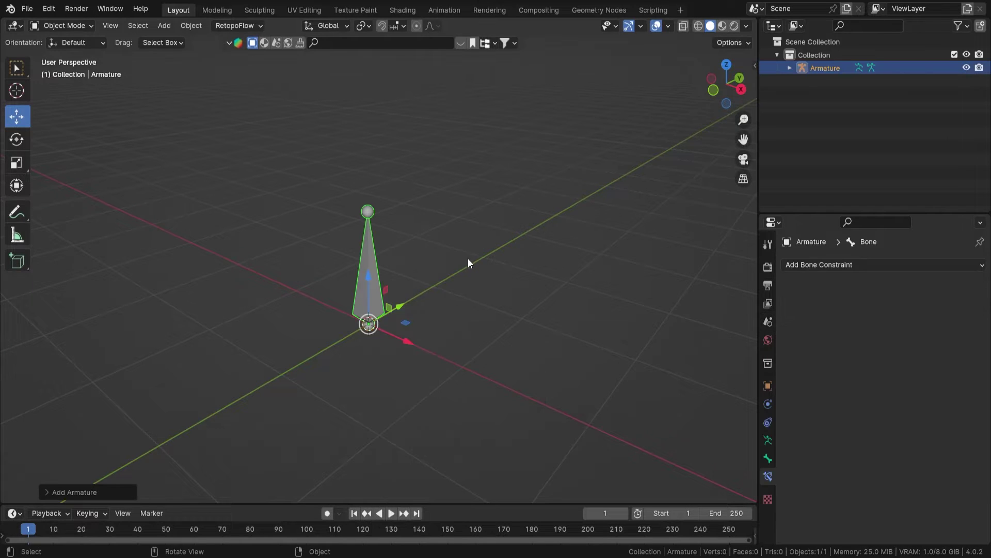
{"action": "key", "text": "Tab"}
Duplicate the bone and place the copy beside the original along the global Y axis.
{"action": "left_click", "coordinate": [381, 285]}
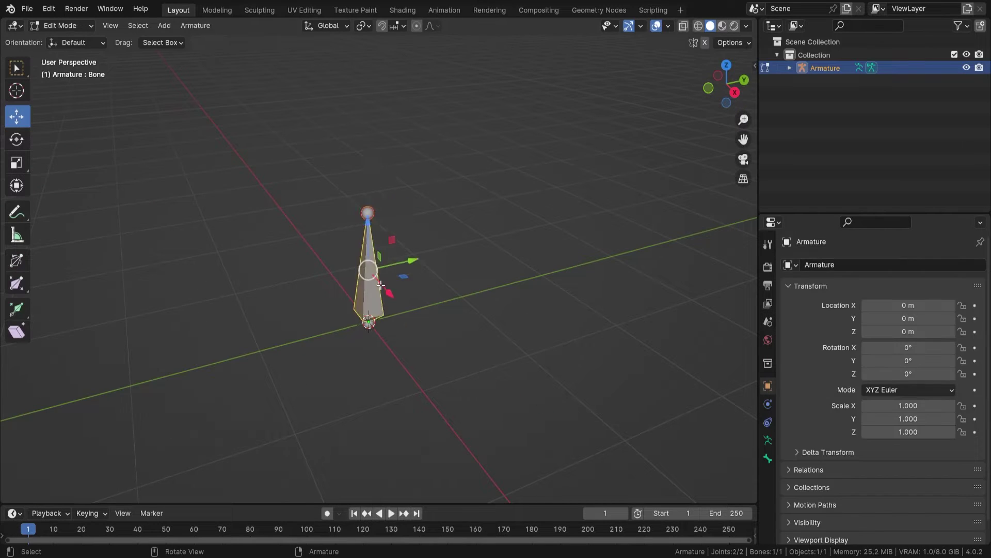
{"action": "key", "text": "shift+d"}
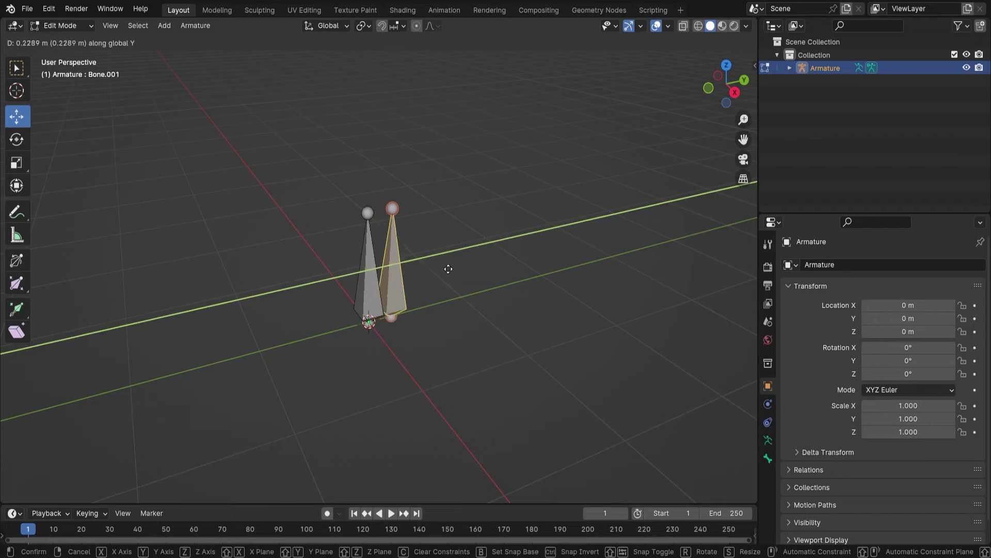
{"action": "left_click", "coordinate": [495, 265]}
{"action": "middle_click_drag", "start_coordinate": [495, 266], "coordinate": [418, 285], "text": "shift"}
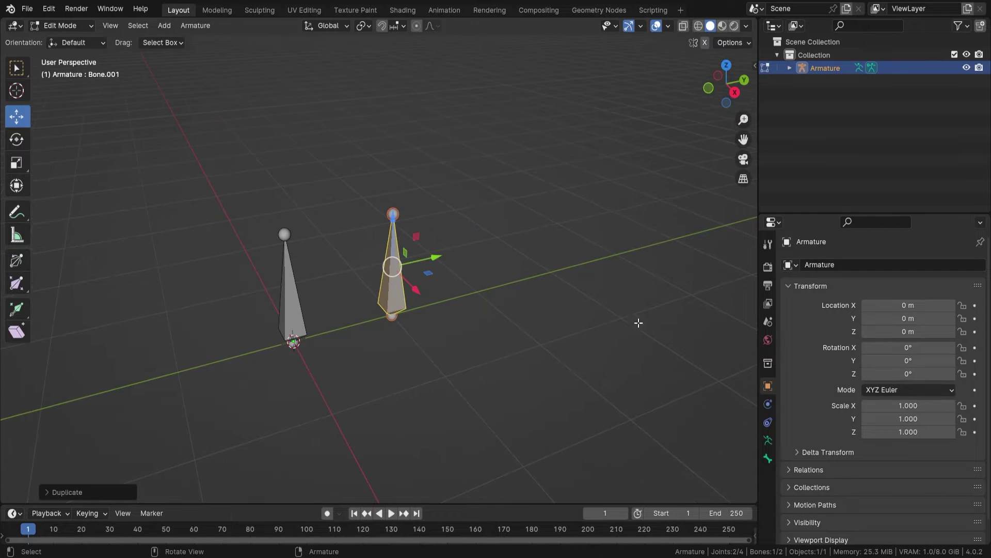
Display the armature's bone names and axes in the viewport, with the axes position set to 0.5.
{"action": "left_click", "coordinate": [768, 440]}
{"action": "scroll", "coordinate": [844, 469], "scroll_direction": "down", "scroll_amount": 5}
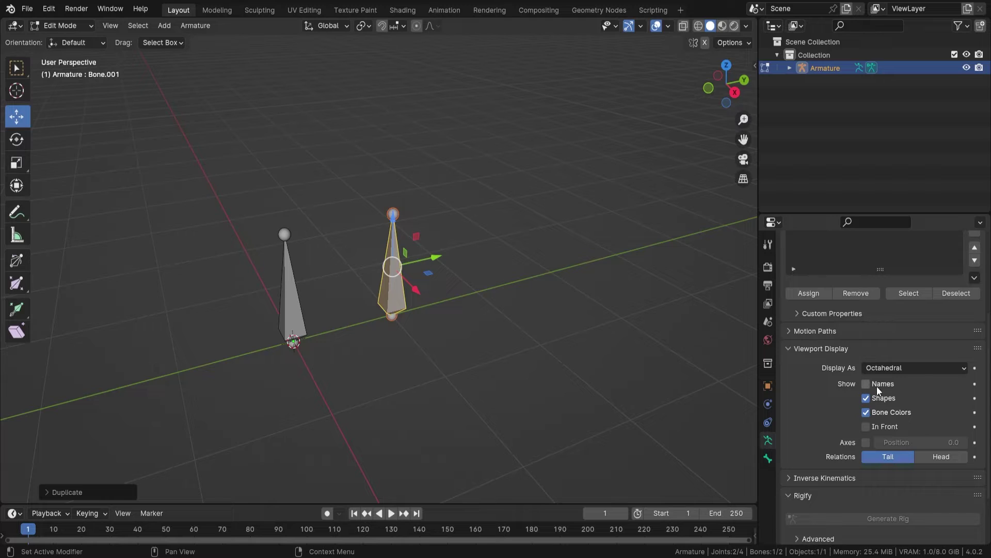
{"action": "left_click", "coordinate": [866, 442]}
{"action": "left_click_drag", "start_coordinate": [898, 442], "coordinate": [920, 442]}
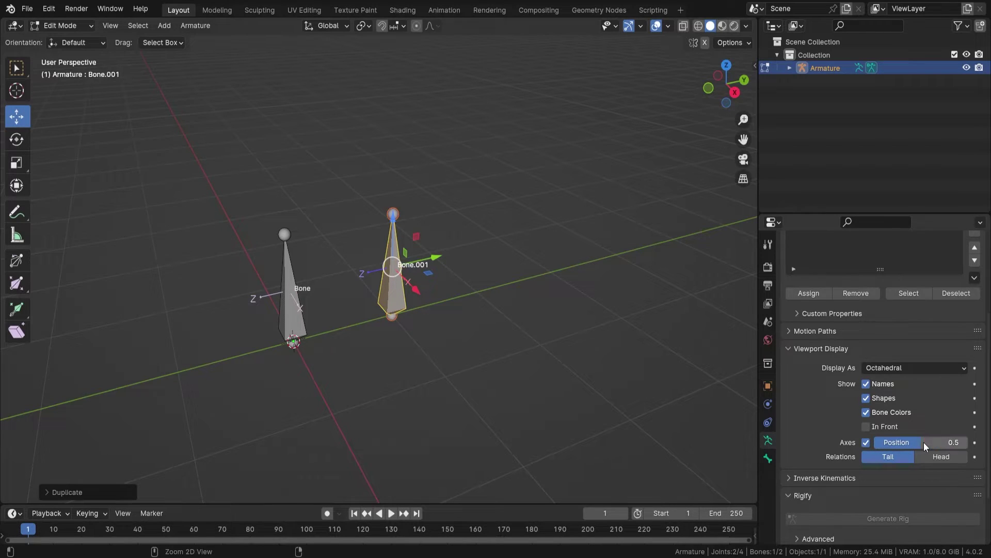
Show the viewport in Wireframe shading and switch the armature to Pose Mode.
{"action": "middle_click_drag", "start_coordinate": [445, 310], "coordinate": [455, 278]}
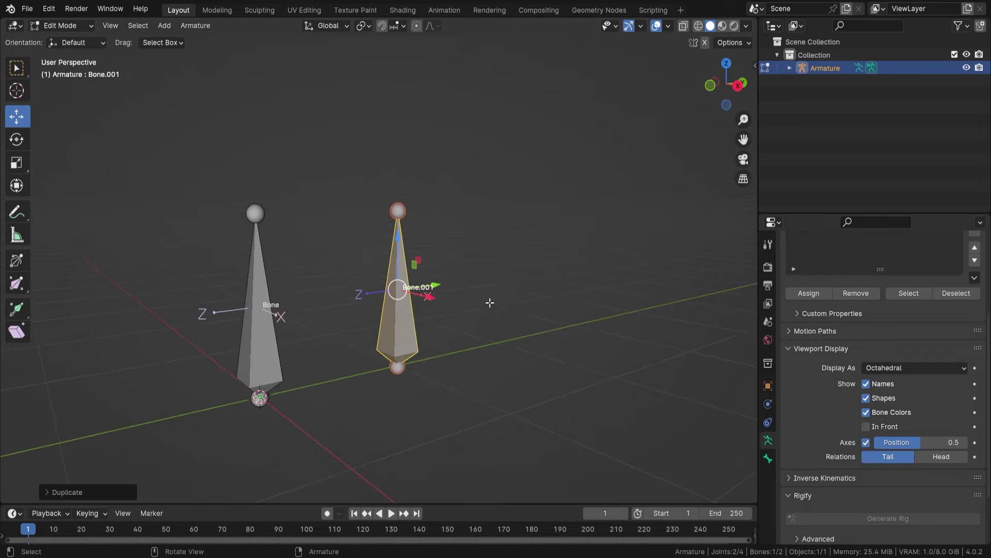
{"action": "key", "text": "z"}
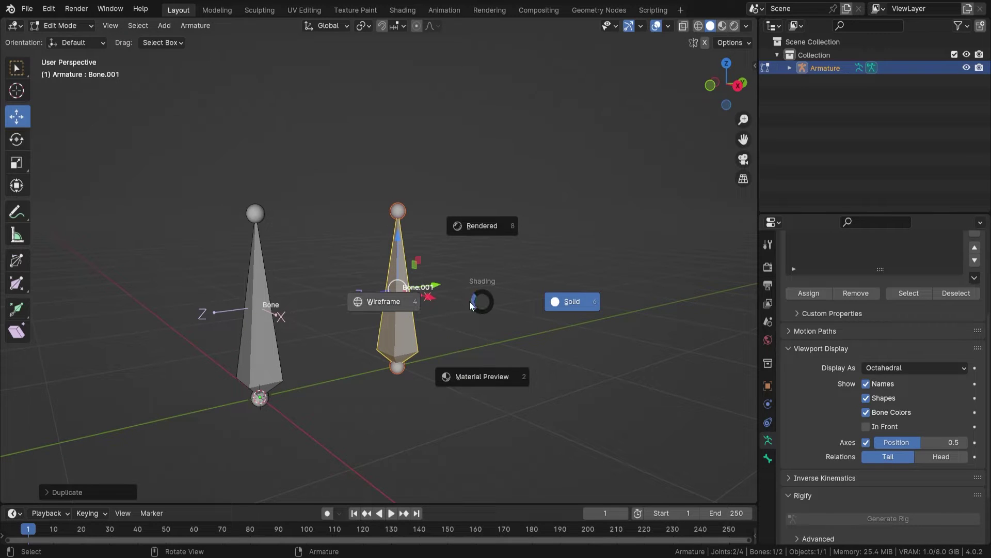
{"action": "left_click", "coordinate": [375, 311]}
{"action": "scroll", "coordinate": [347, 321], "scroll_direction": "up", "scroll_amount": 1}
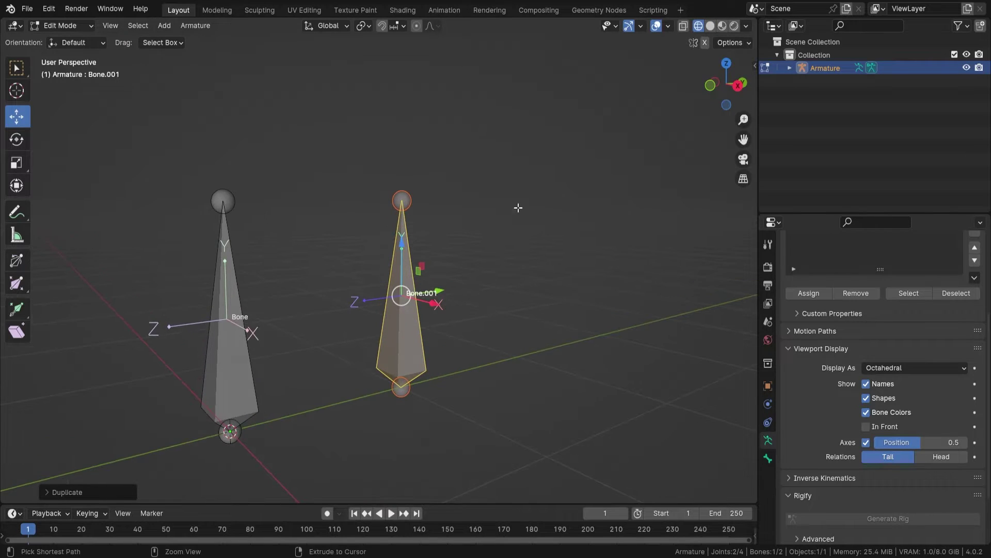
{"action": "key", "text": "ctrl+Tab"}
{"action": "left_click", "coordinate": [522, 287]}
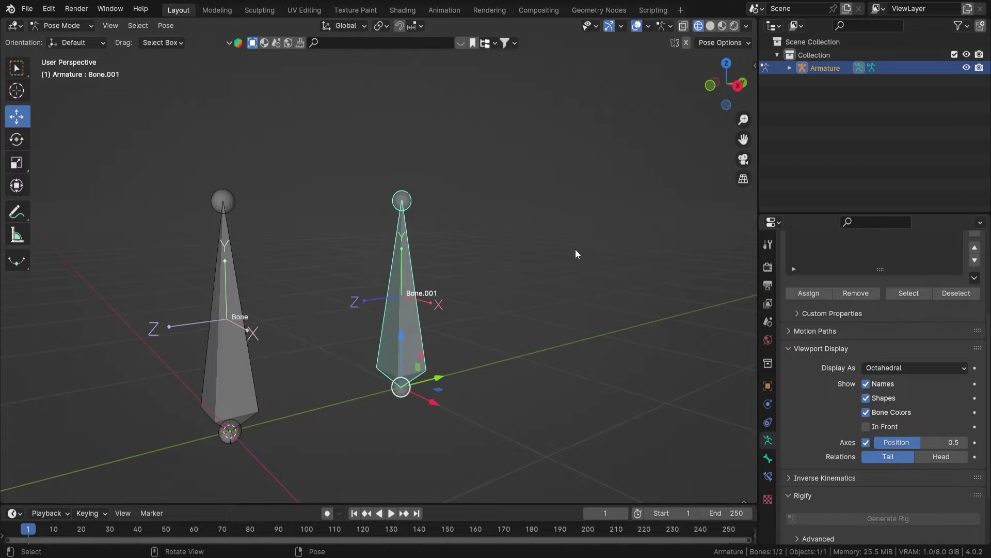
Turn on the Screencast Keys display and show the selected bone's transform values.
{"action": "key", "text": "n"}
{"action": "left_click", "coordinate": [750, 319]}
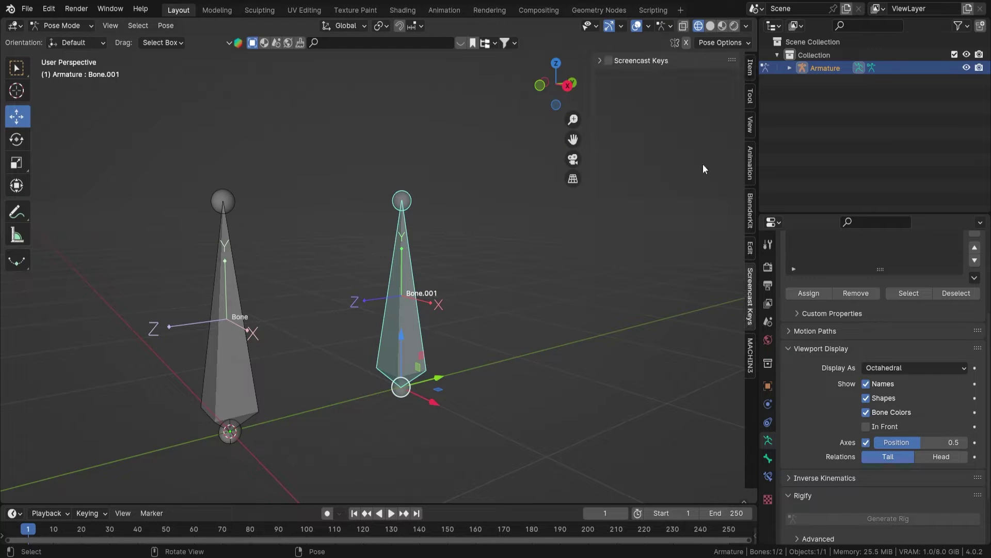
{"action": "left_click", "coordinate": [599, 61]}
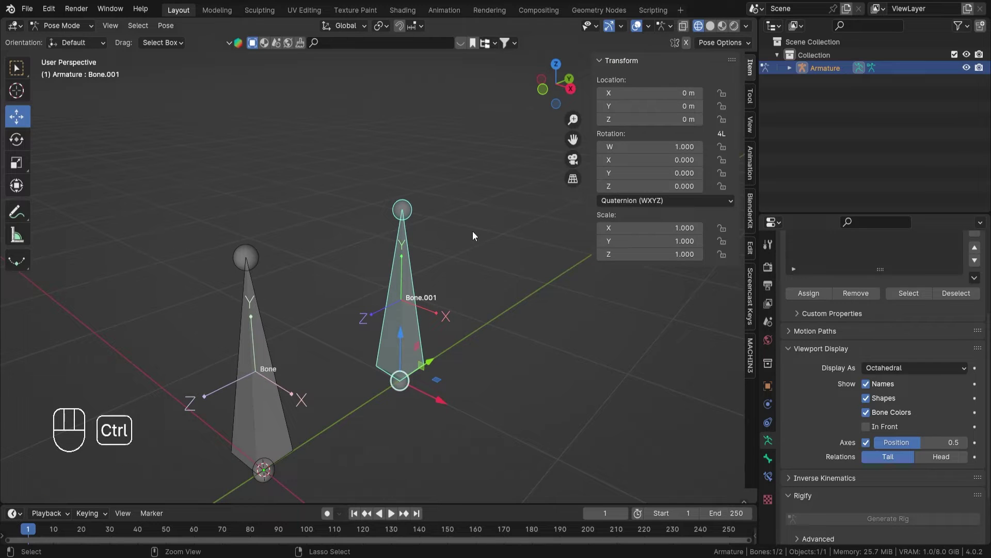
Toggle the armature repeatedly between Object Mode and Pose Mode, finishing in Pose Mode.
{"action": "key", "text": "ctrl+Tab"}
{"action": "key", "text": "ctrl+Tab"}
{"action": "key", "text": "ctrl+Tab"}
{"action": "key", "text": "ctrl+Tab"}
{"action": "key", "text": "ctrl+Tab"}
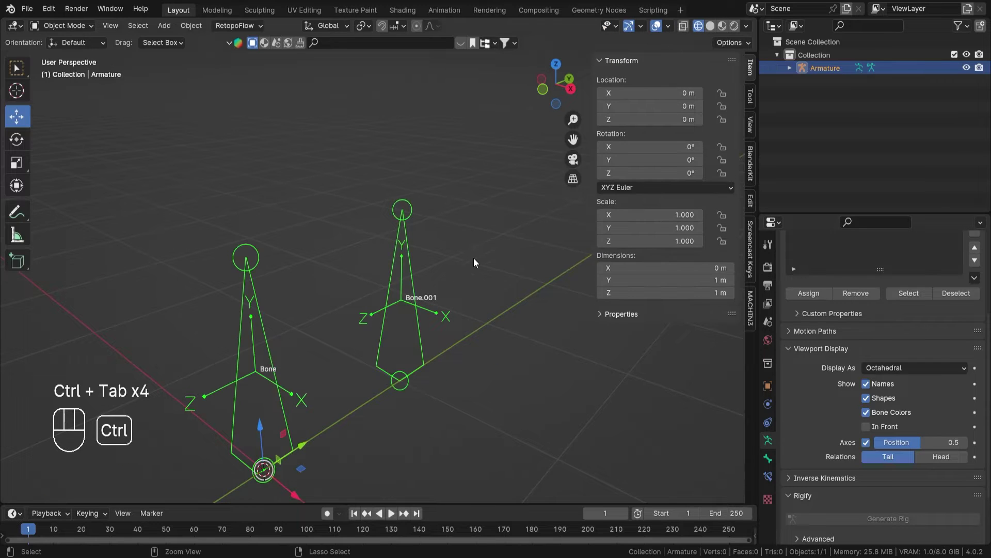
Add a Limit Location bone constraint to Bone.001.
{"action": "left_click", "coordinate": [400, 302]}
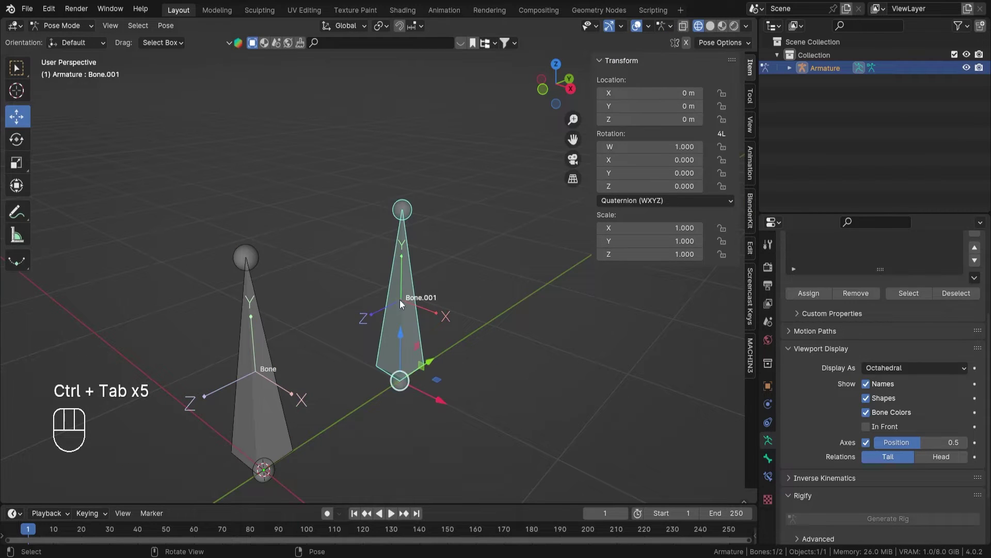
{"action": "left_click", "coordinate": [768, 458]}
{"action": "left_click", "coordinate": [768, 475]}
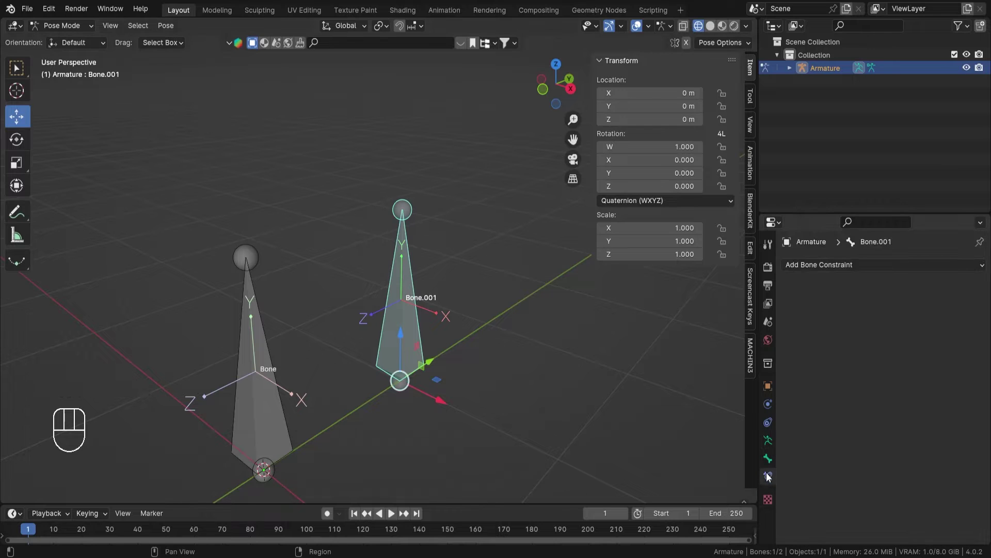
{"action": "left_click", "coordinate": [846, 263]}
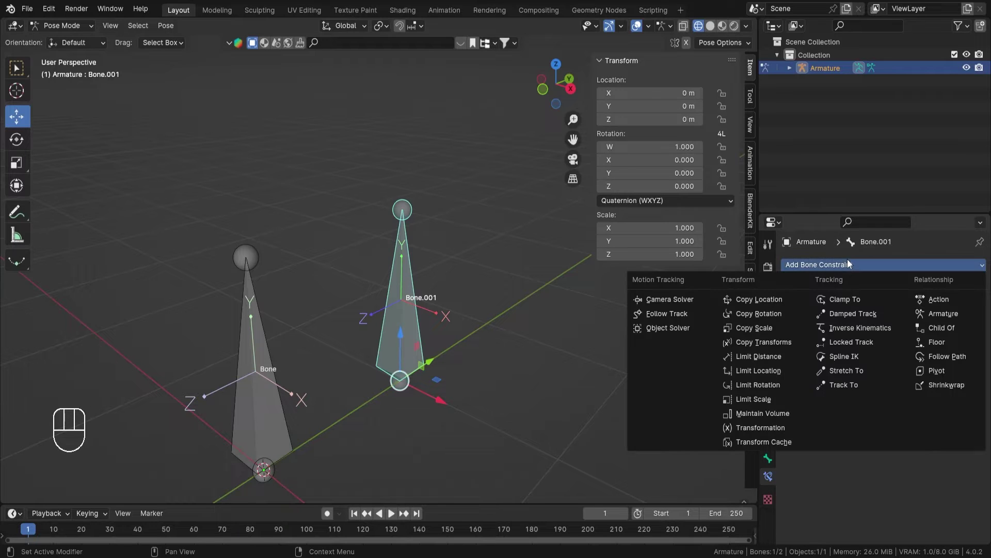
{"action": "left_click", "coordinate": [761, 371]}
Try moving Bone.001 freely with no limits enabled in its constraint, and cancel the move.
{"action": "middle_click_drag", "start_coordinate": [548, 347], "coordinate": [492, 343]}
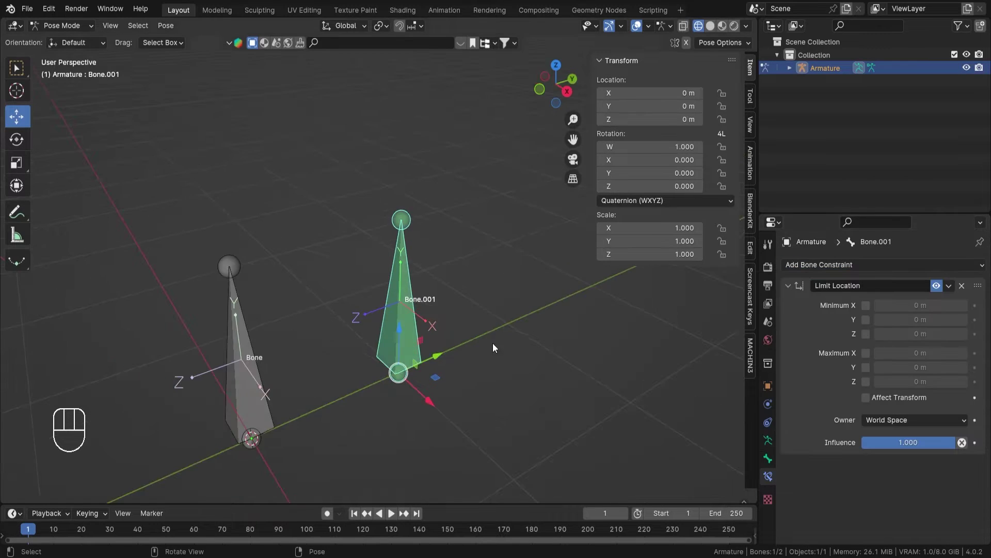
{"action": "key", "text": "g"}
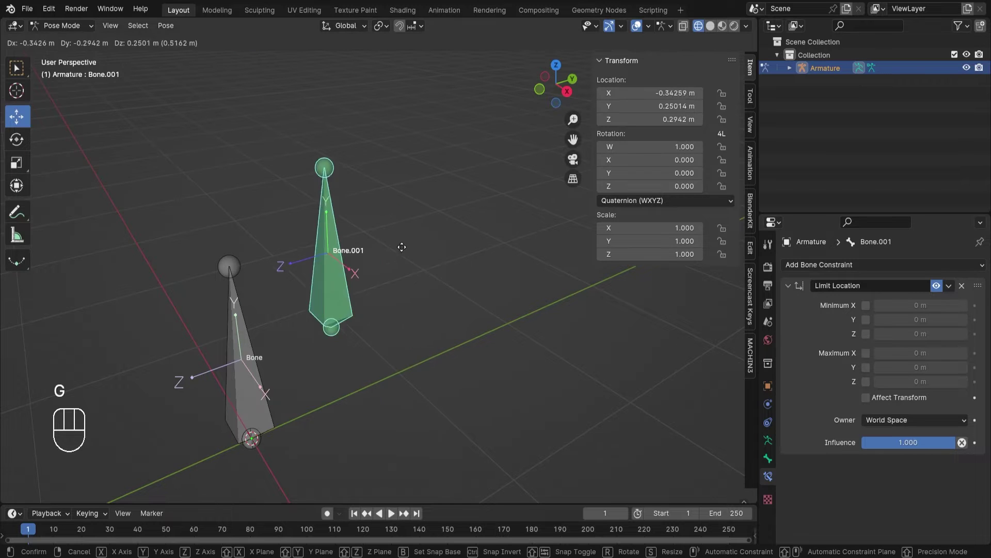
{"action": "right_click", "coordinate": [513, 155]}
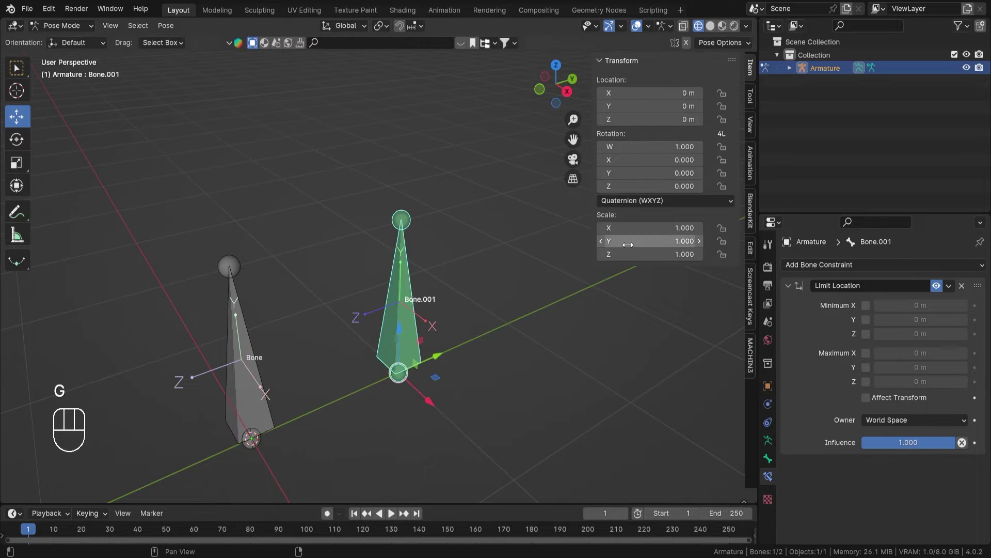
Enable the Minimum X limit at 0 m and test it by moving Bone.001 along X, cancelling the move.
{"action": "left_click", "coordinate": [866, 305]}
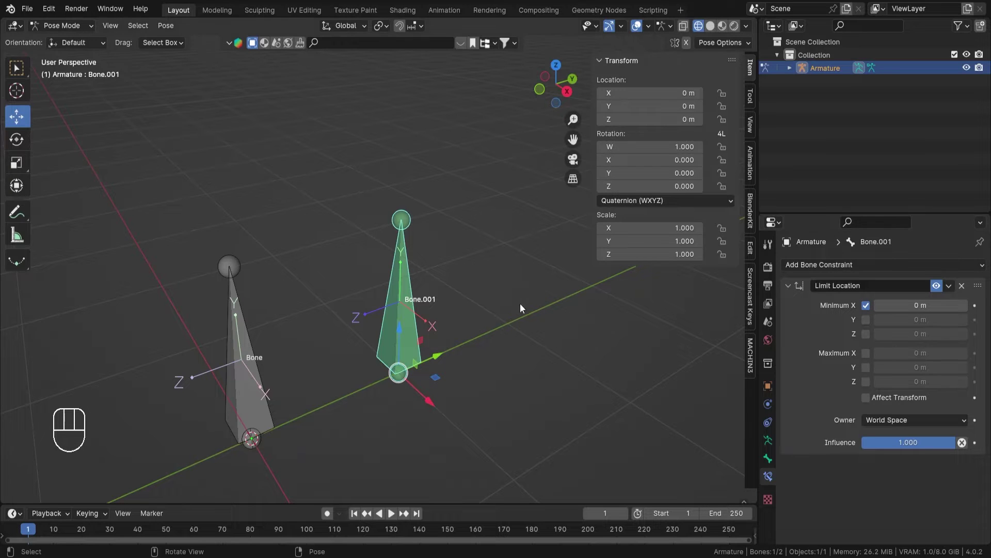
{"action": "middle_click_drag", "start_coordinate": [519, 303], "coordinate": [431, 317]}
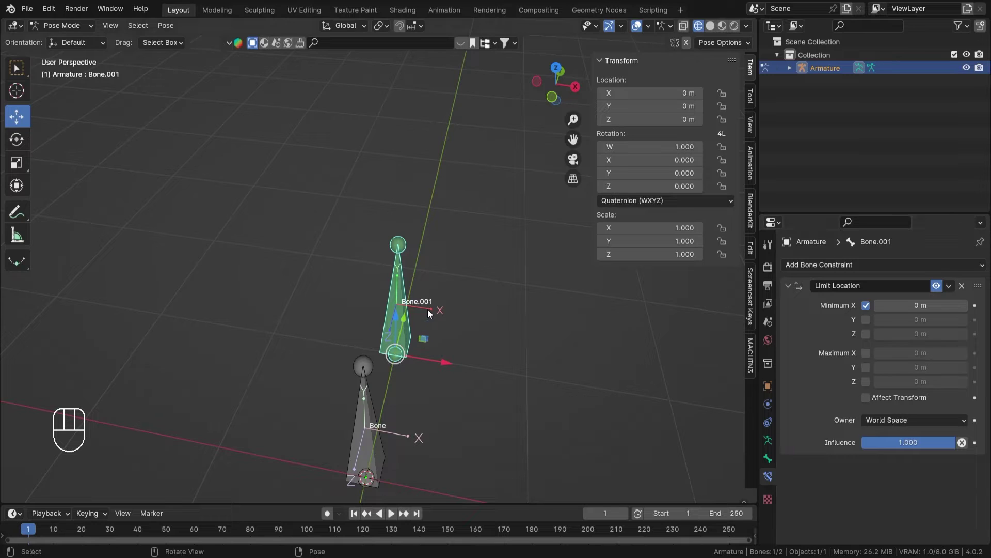
{"action": "middle_click_drag", "start_coordinate": [445, 299], "coordinate": [444, 360]}
{"action": "key", "text": "g"}
{"action": "key", "text": "x"}
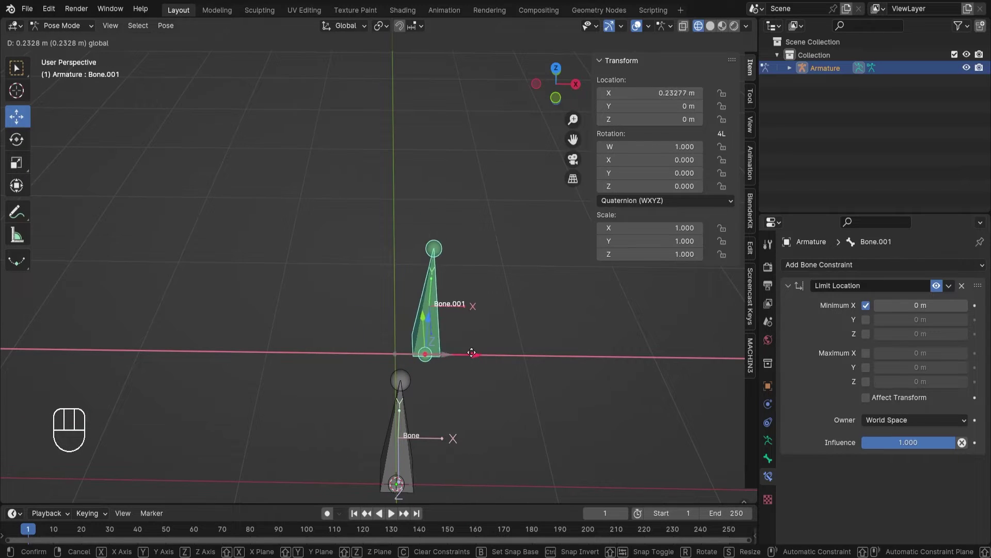
{"action": "right_click", "coordinate": [433, 358]}
From above, test-move Bone.001 in both X directions against the minimum limit, cancelling each move.
{"action": "middle_click_drag", "start_coordinate": [496, 335], "coordinate": [473, 292]}
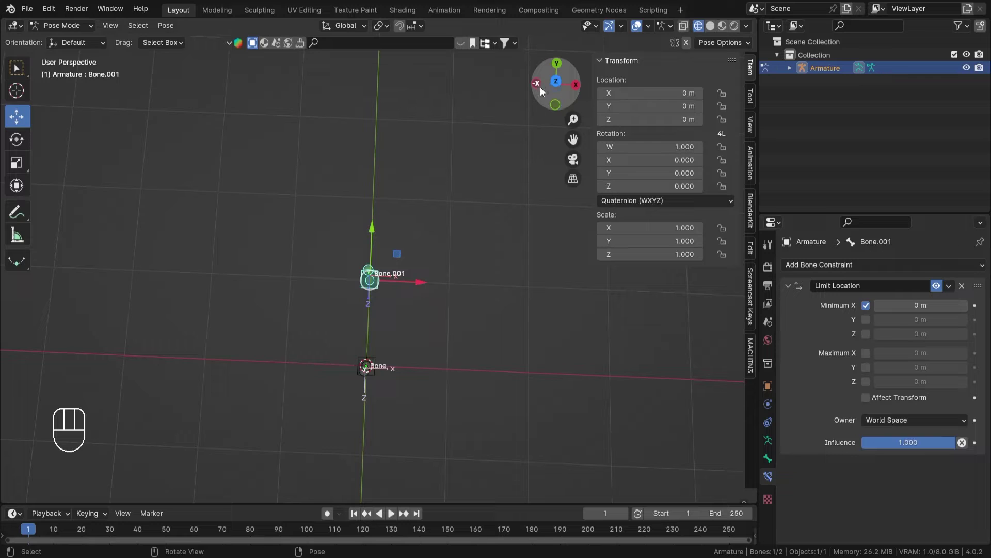
{"action": "middle_click_drag", "start_coordinate": [465, 315], "coordinate": [441, 290], "text": "ctrl"}
{"action": "middle_click_drag", "start_coordinate": [407, 398], "coordinate": [395, 398]}
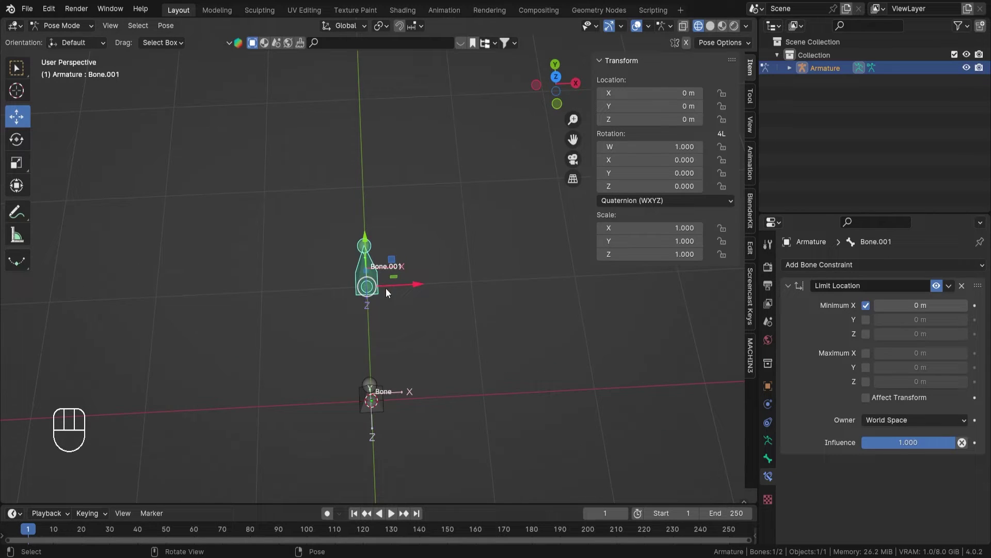
{"action": "middle_click_drag", "start_coordinate": [402, 280], "coordinate": [425, 309], "text": "shift"}
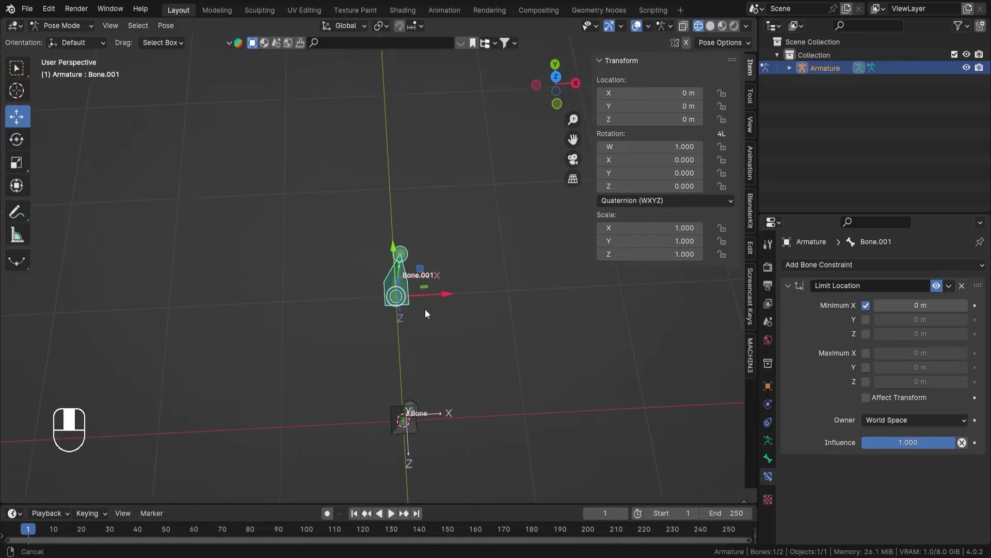
{"action": "left_click_drag", "start_coordinate": [447, 298], "coordinate": [383, 306]}
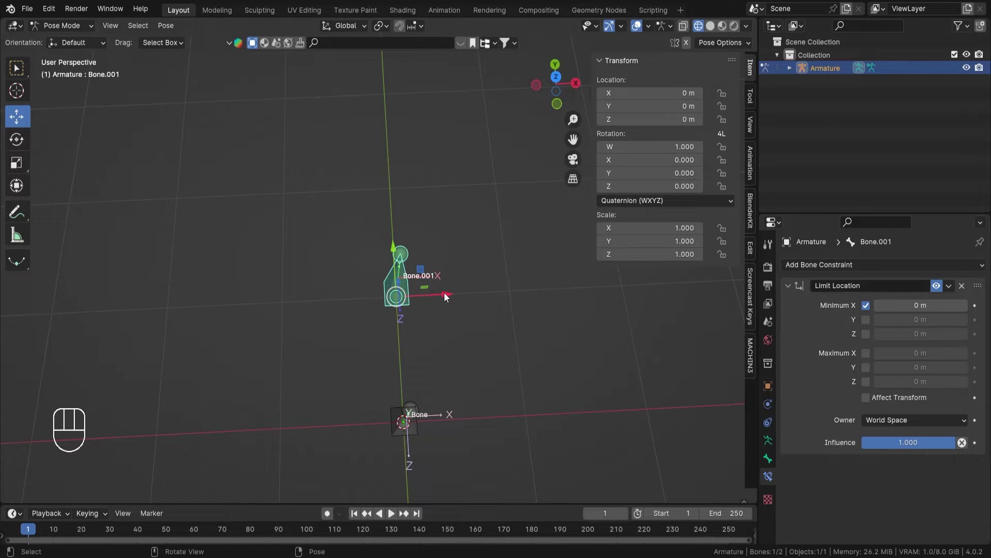
{"action": "left_click_drag", "start_coordinate": [445, 296], "coordinate": [537, 326]}
{"action": "right_click", "coordinate": [537, 326]}
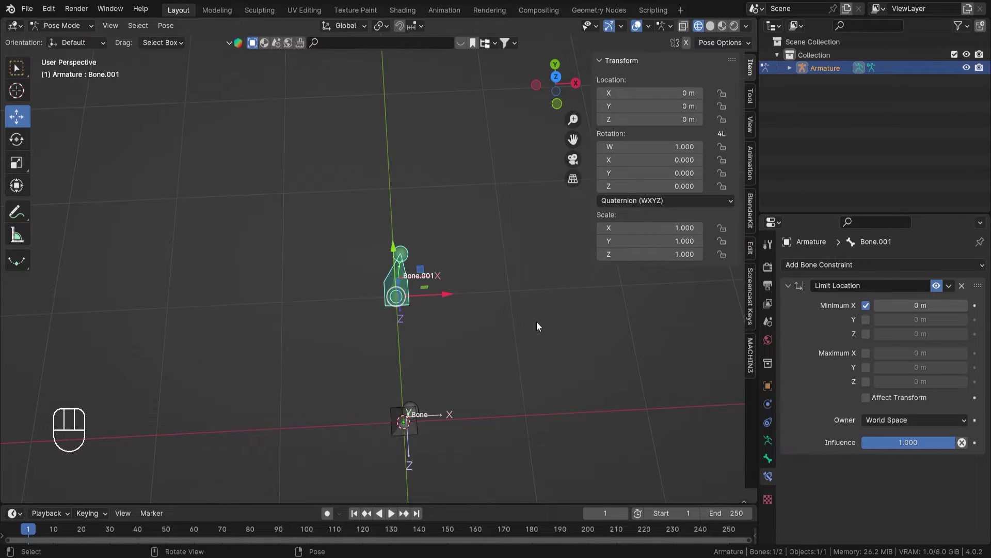
Enable the Maximum X limit, set it to 1 m, and test Bone.001's allowed movement along X.
{"action": "left_click", "coordinate": [866, 354]}
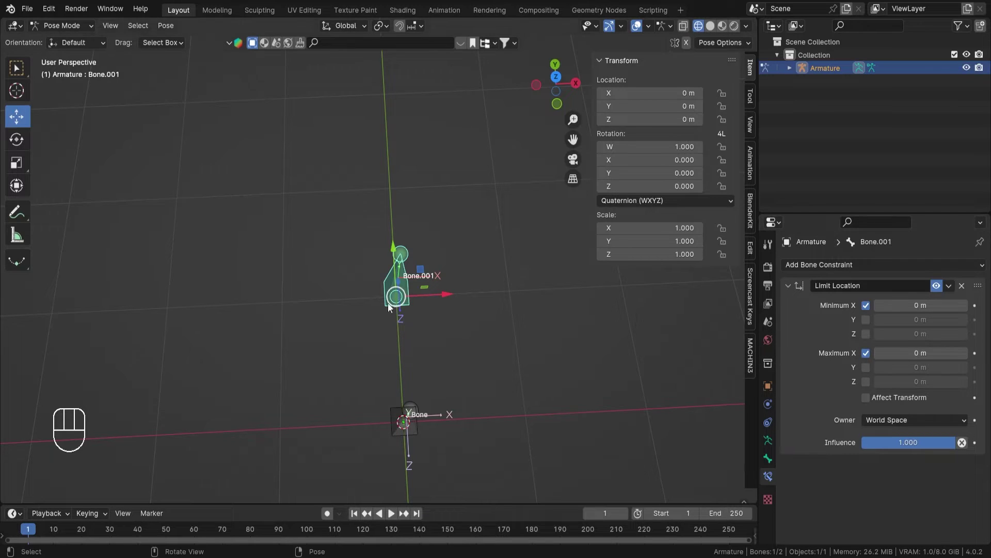
{"action": "left_click_drag", "start_coordinate": [448, 294], "coordinate": [475, 309]}
{"action": "left_click", "coordinate": [945, 354]}
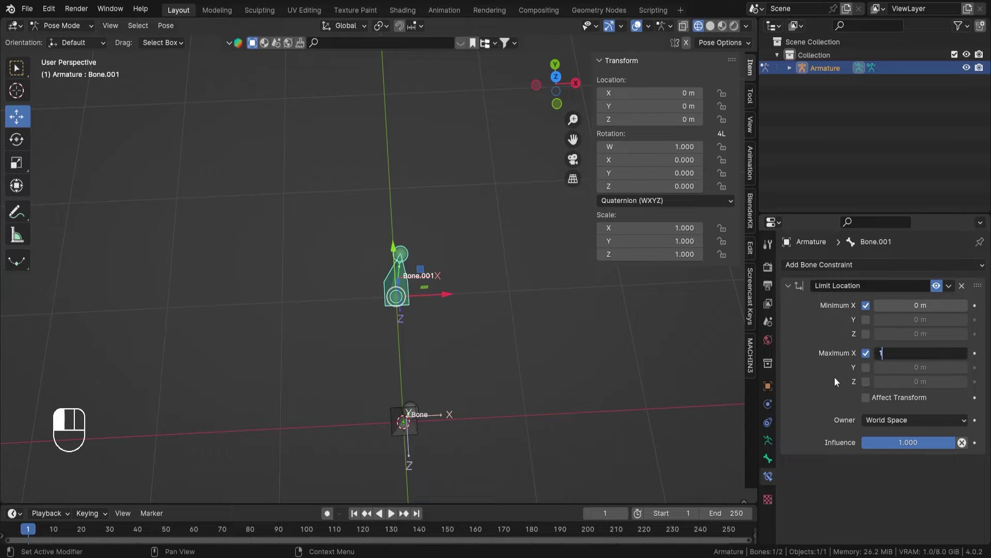
{"action": "key", "text": "Return"}
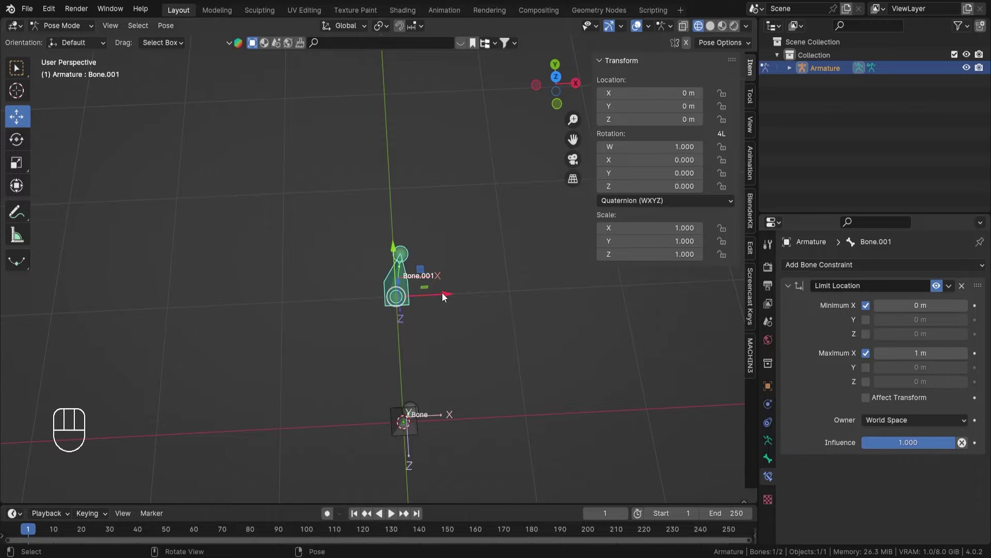
{"action": "left_click_drag", "start_coordinate": [442, 293], "coordinate": [502, 320]}
{"action": "middle_click_drag", "start_coordinate": [502, 320], "coordinate": [522, 304], "text": "shift"}
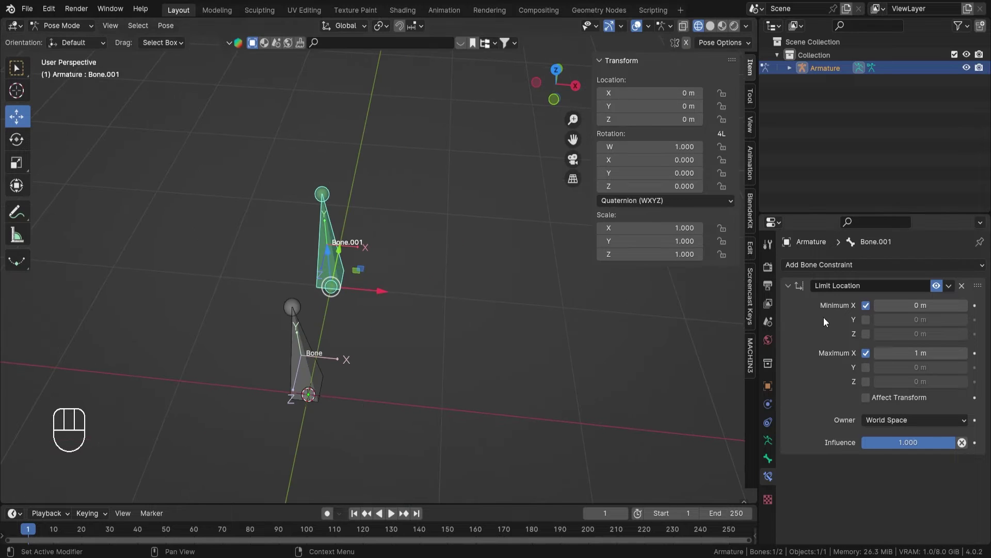
Set the Minimum X limit to -1 m and test-move Bone.001 along X, cancelling the move.
{"action": "left_click", "coordinate": [913, 305]}
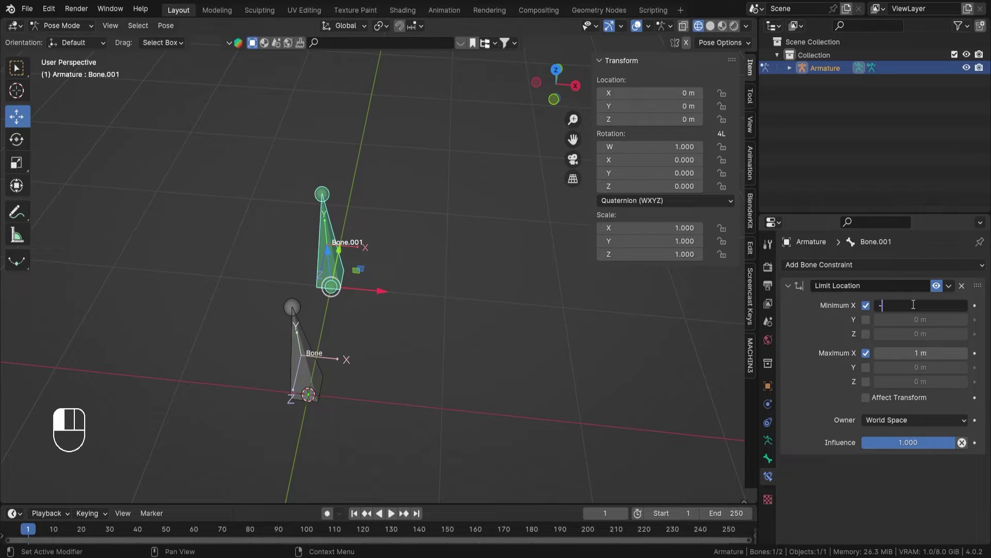
{"action": "type", "text": "-1"}
{"action": "key", "text": "Return"}
{"action": "middle_click_drag", "start_coordinate": [370, 293], "coordinate": [339, 310]}
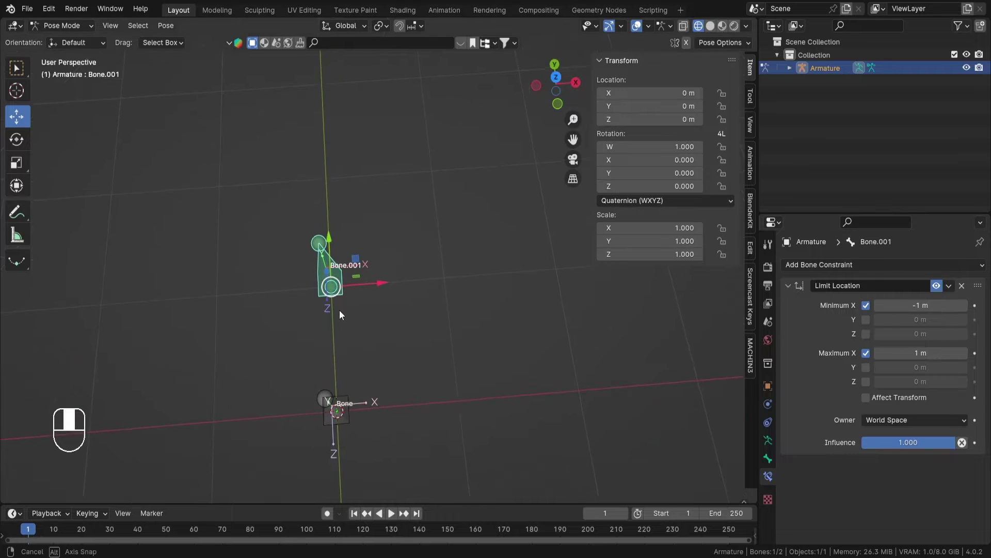
{"action": "left_click_drag", "start_coordinate": [380, 284], "coordinate": [507, 277]}
{"action": "right_click", "coordinate": [517, 280]}
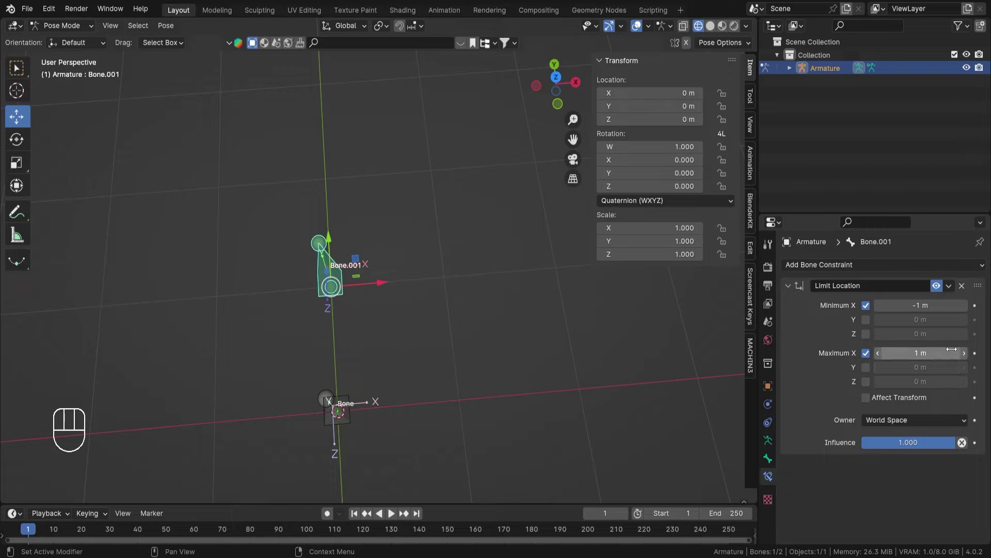
Set the Minimum X limit to 1 m, confirm Maximum X at 1 m, and test-move Bone.001 along X, cancelling the move.
{"action": "left_click", "coordinate": [932, 305]}
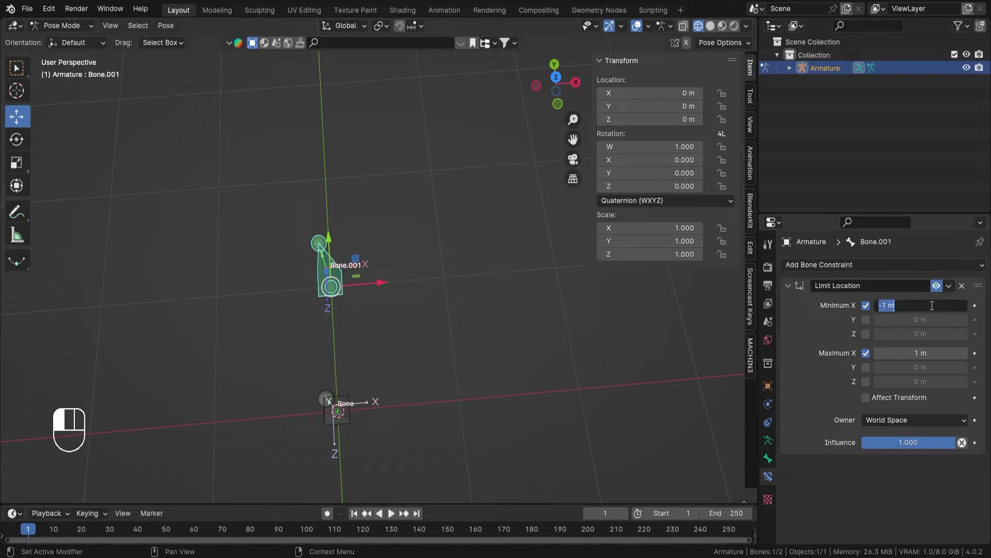
{"action": "type", "text": "1"}
{"action": "key", "text": "Return"}
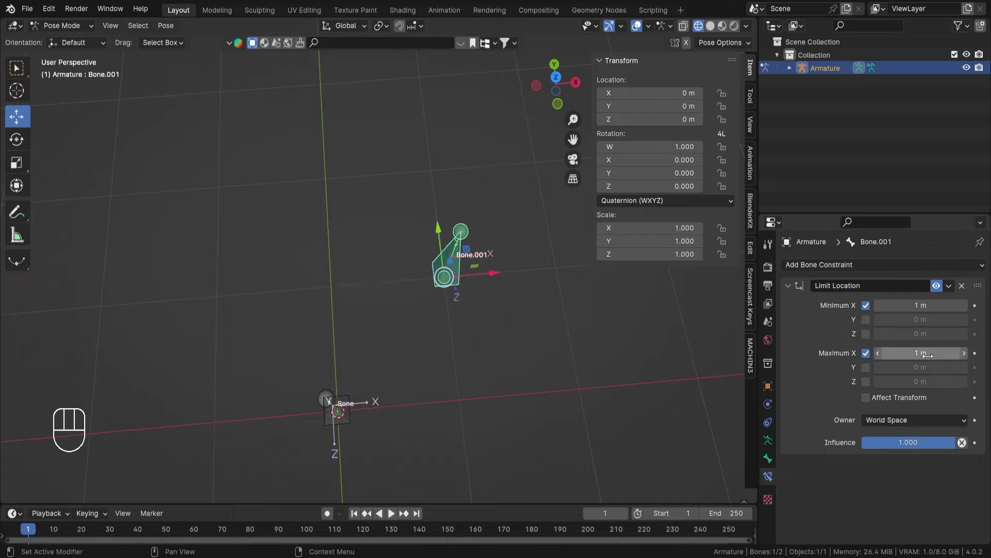
{"action": "left_click", "coordinate": [902, 351]}
{"action": "key", "text": "Return"}
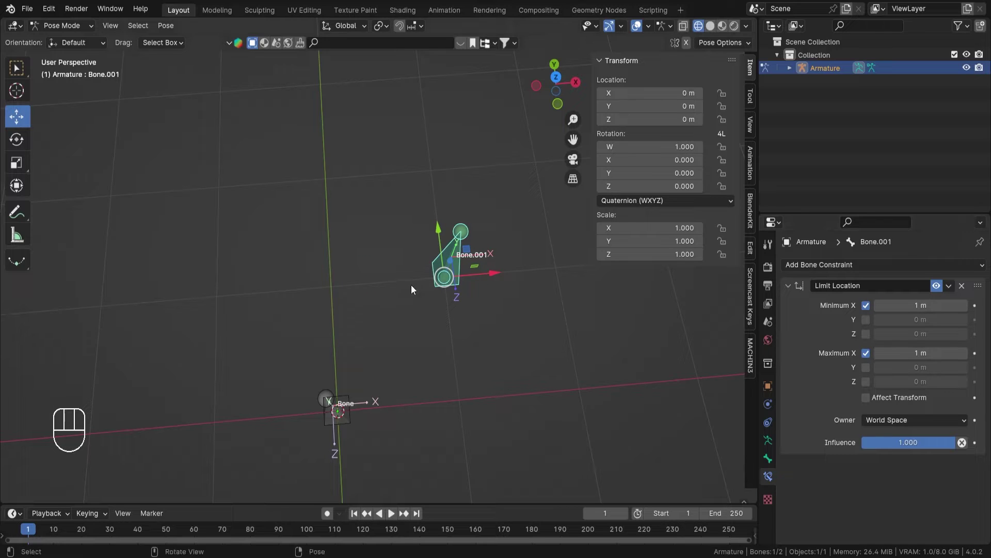
{"action": "middle_click_drag", "start_coordinate": [486, 289], "coordinate": [420, 279], "text": "shift"}
{"action": "left_click_drag", "start_coordinate": [420, 287], "coordinate": [454, 281]}
{"action": "key", "text": "Escape"}
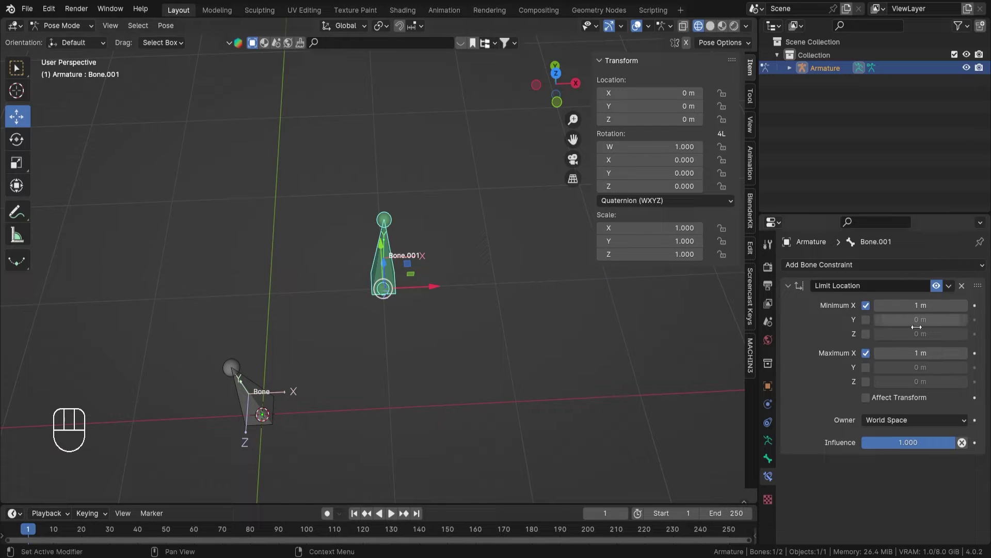
Set the Maximum X limit to 2 m and move Bone.001 along X in both directions, ending at X about 1 m.
{"action": "left_click", "coordinate": [939, 354]}
{"action": "type", "text": "2"}
{"action": "key", "text": "Return"}
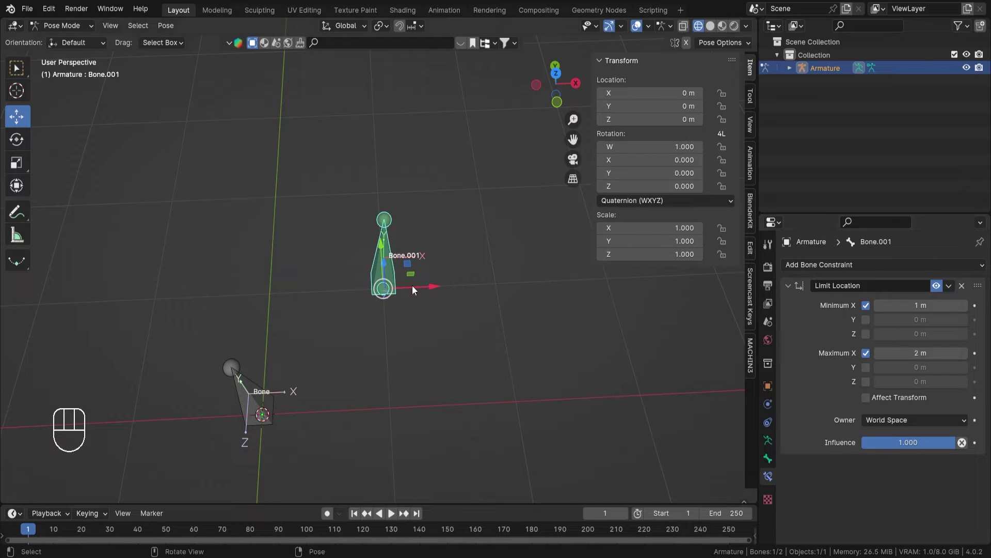
{"action": "left_click_drag", "start_coordinate": [431, 286], "coordinate": [644, 307]}
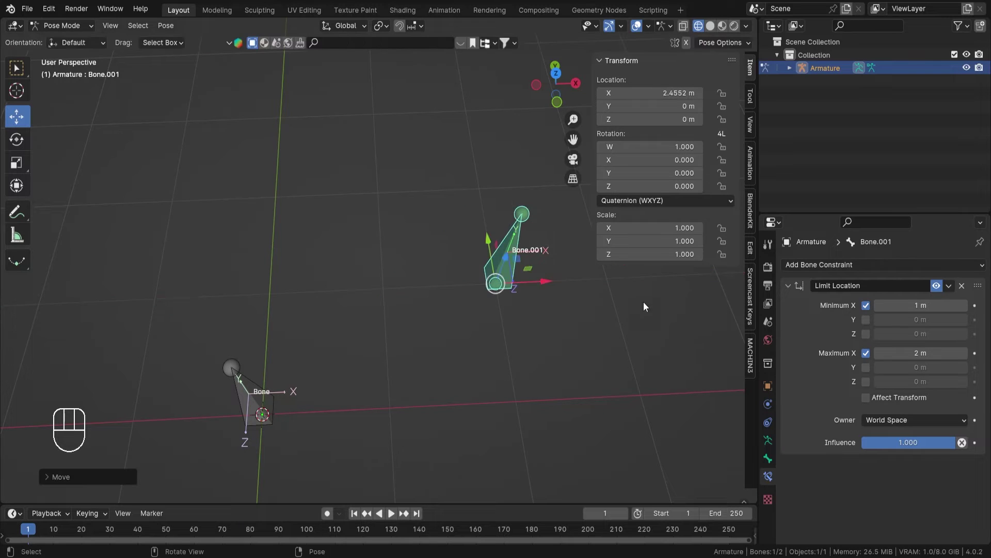
{"action": "left_click_drag", "start_coordinate": [536, 280], "coordinate": [611, 277]}
{"action": "left_click_drag", "start_coordinate": [552, 287], "coordinate": [371, 294]}
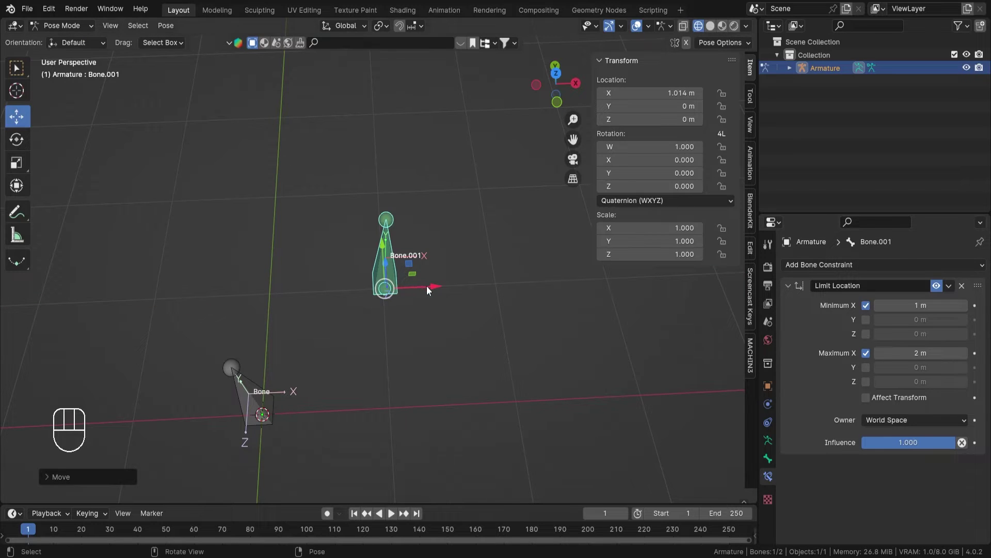
With Affect Transform off, move Bone.001 along X past both the minimum and maximum limits, ending at X about 2.9 m.
{"action": "left_click_drag", "start_coordinate": [426, 286], "coordinate": [272, 292]}
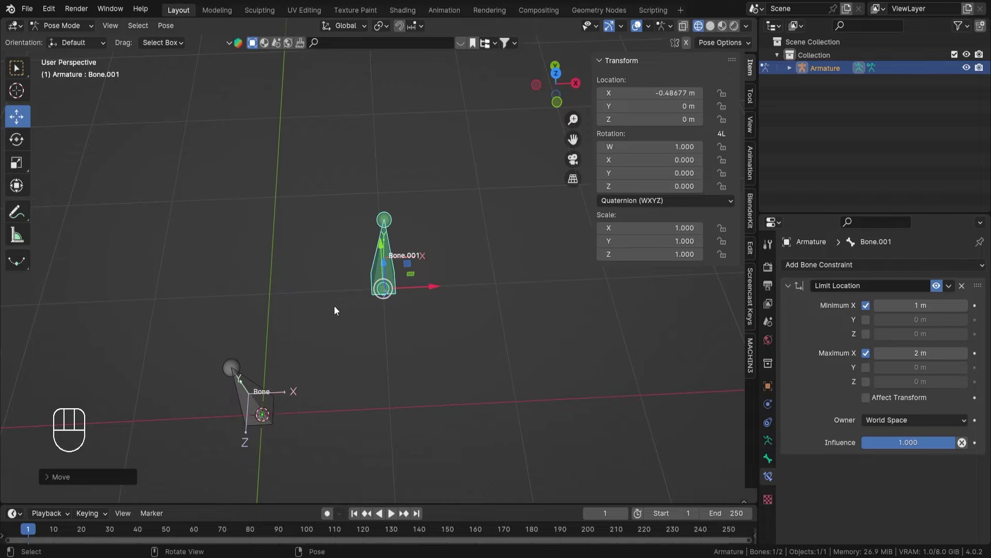
{"action": "left_click_drag", "start_coordinate": [429, 287], "coordinate": [163, 286]}
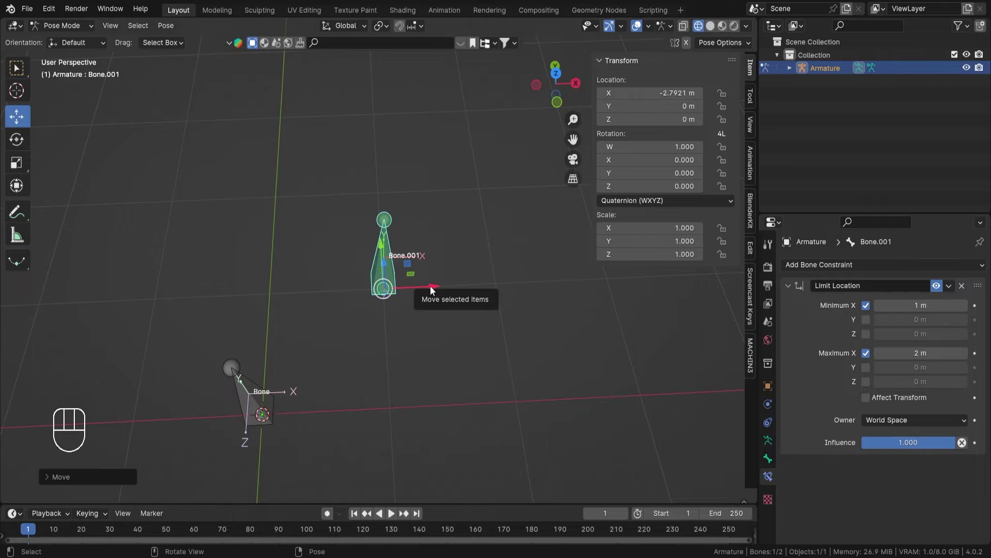
{"action": "left_click_drag", "start_coordinate": [429, 286], "coordinate": [645, 288]}
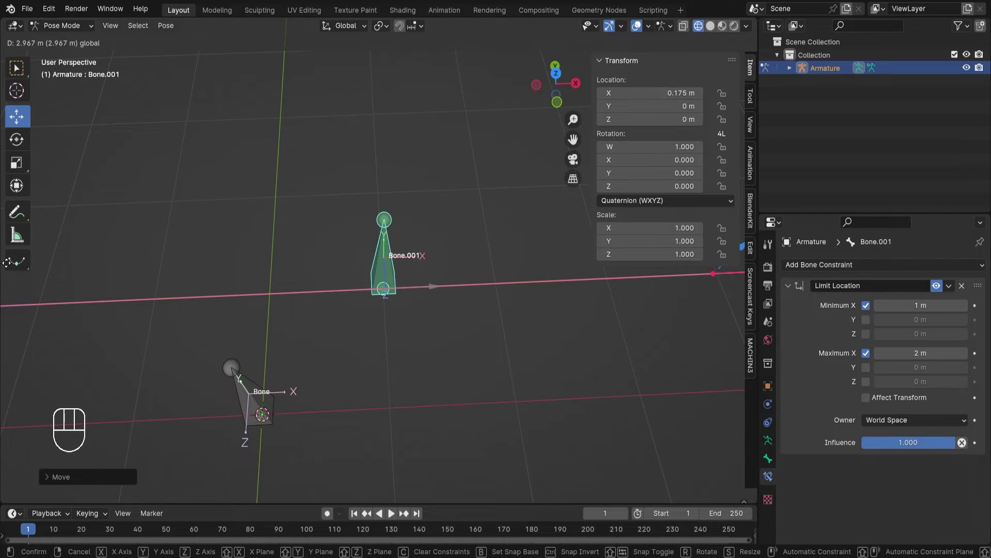
{"action": "left_click_drag", "start_coordinate": [71, 265], "coordinate": [219, 280]}
{"action": "left_click_drag", "start_coordinate": [277, 285], "coordinate": [245, 280]}
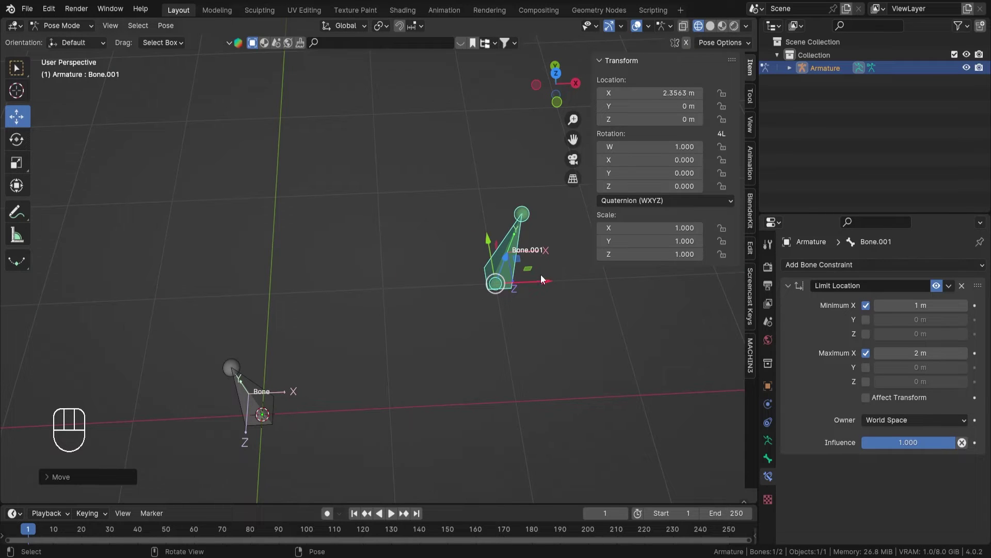
{"action": "left_click_drag", "start_coordinate": [541, 280], "coordinate": [606, 280]}
Enable Affect Transform and move Bone.001 along X to the 1 m minimum and then back to the 2 m maximum.
{"action": "left_click", "coordinate": [866, 398]}
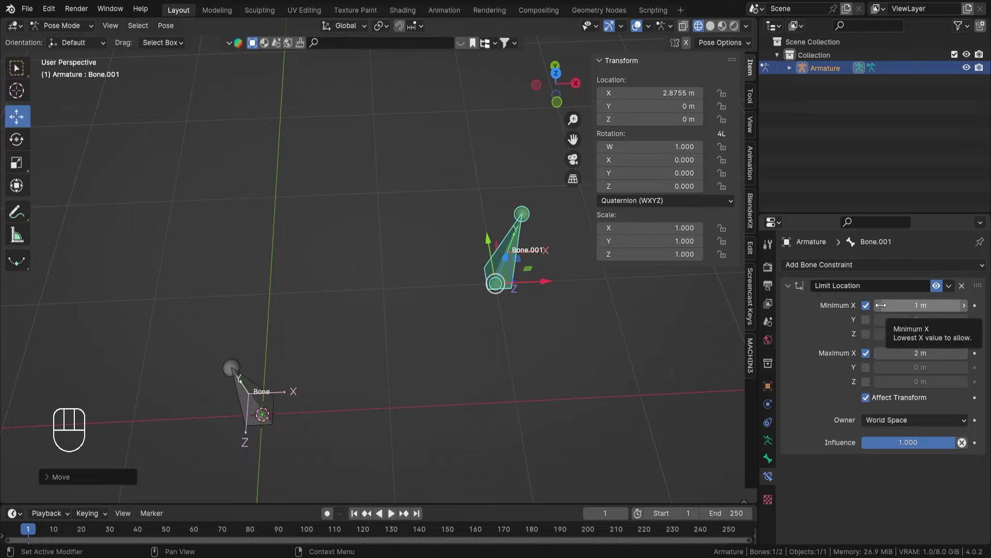
{"action": "left_click_drag", "start_coordinate": [546, 279], "coordinate": [476, 288]}
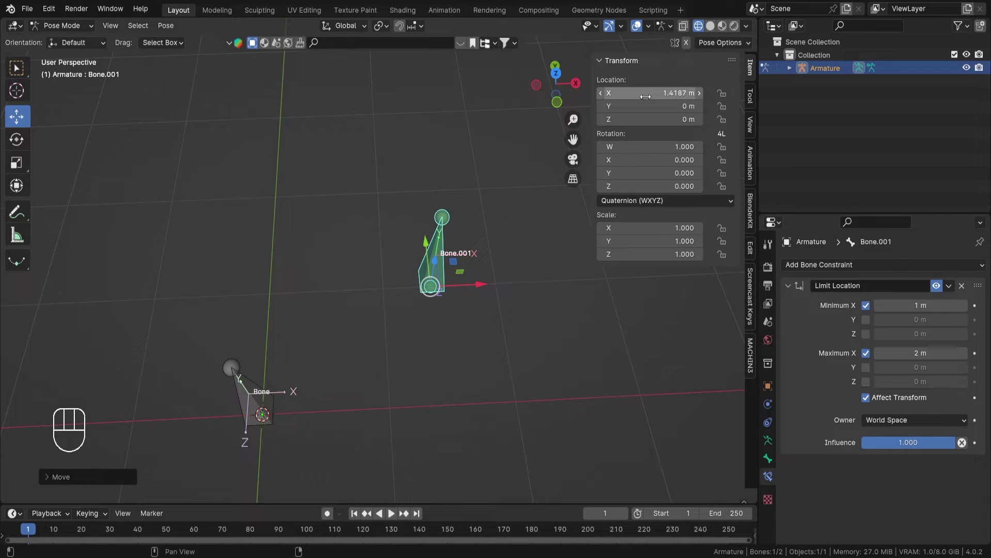
{"action": "left_click_drag", "start_coordinate": [482, 284], "coordinate": [250, 278]}
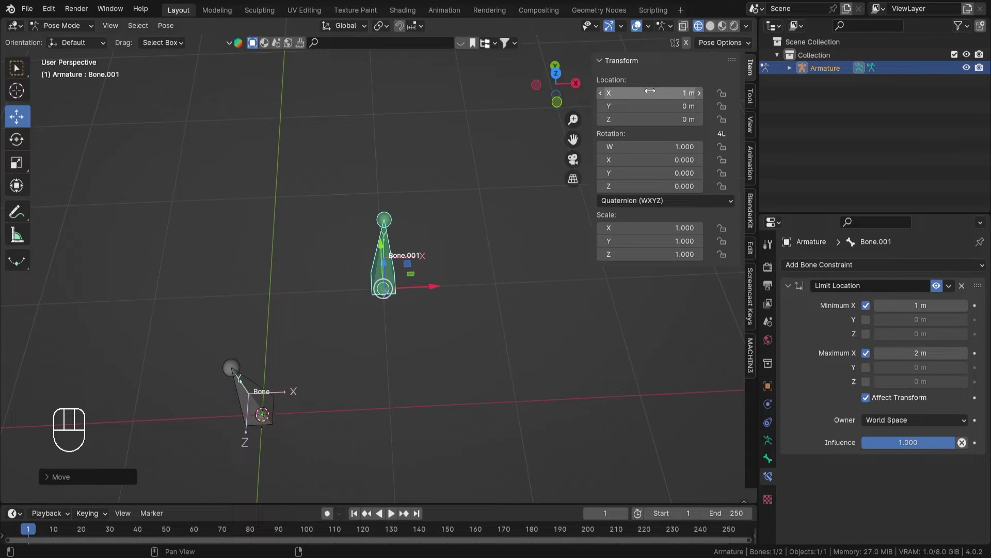
{"action": "left_click_drag", "start_coordinate": [432, 286], "coordinate": [596, 288]}
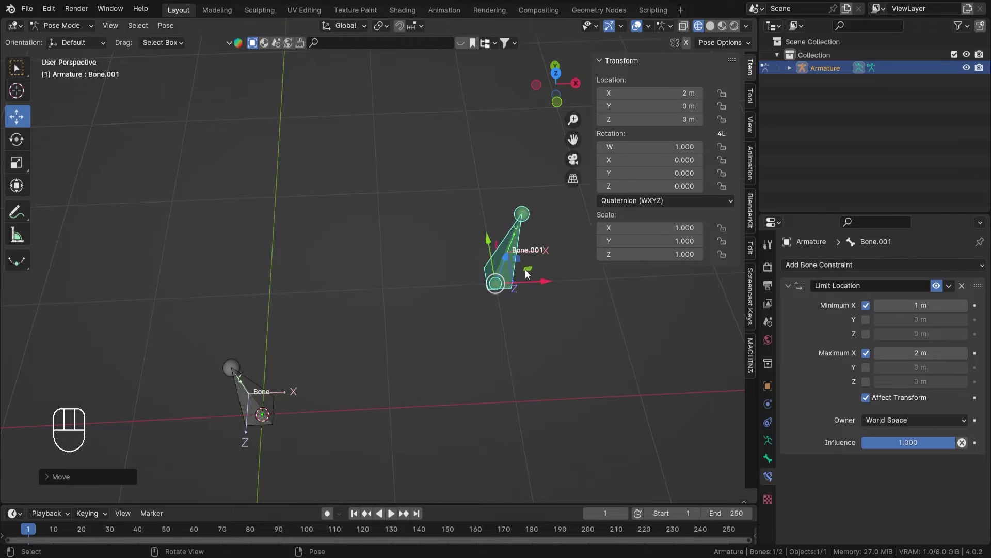
{"action": "left_click_drag", "start_coordinate": [525, 268], "coordinate": [461, 293]}
{"action": "left_click_drag", "start_coordinate": [529, 293], "coordinate": [462, 361]}
{"action": "left_click_drag", "start_coordinate": [547, 287], "coordinate": [568, 282]}
Enable the Minimum Z and Maximum Z limits, and set the X limits to 0 m minimum and 1 m maximum.
{"action": "left_click", "coordinate": [867, 333]}
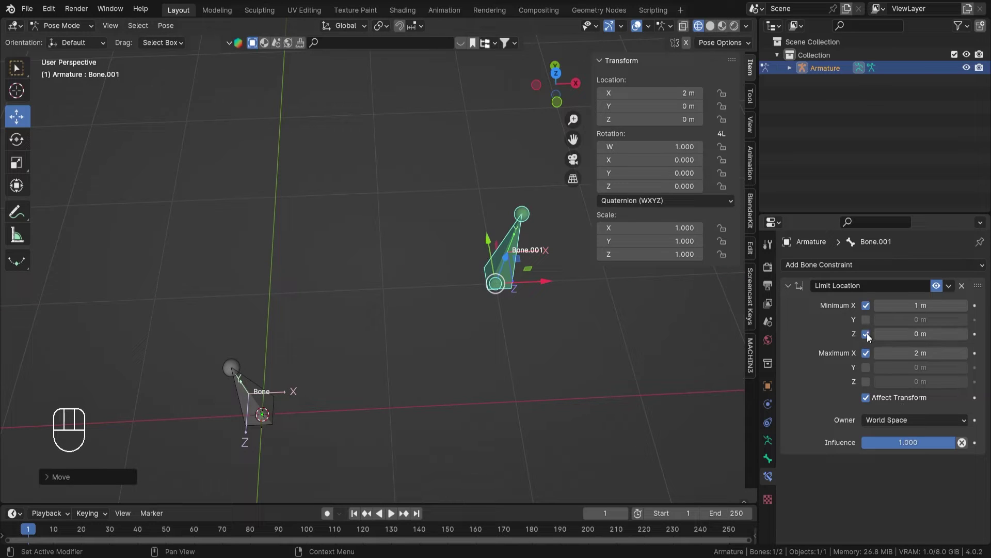
{"action": "left_click", "coordinate": [867, 380]}
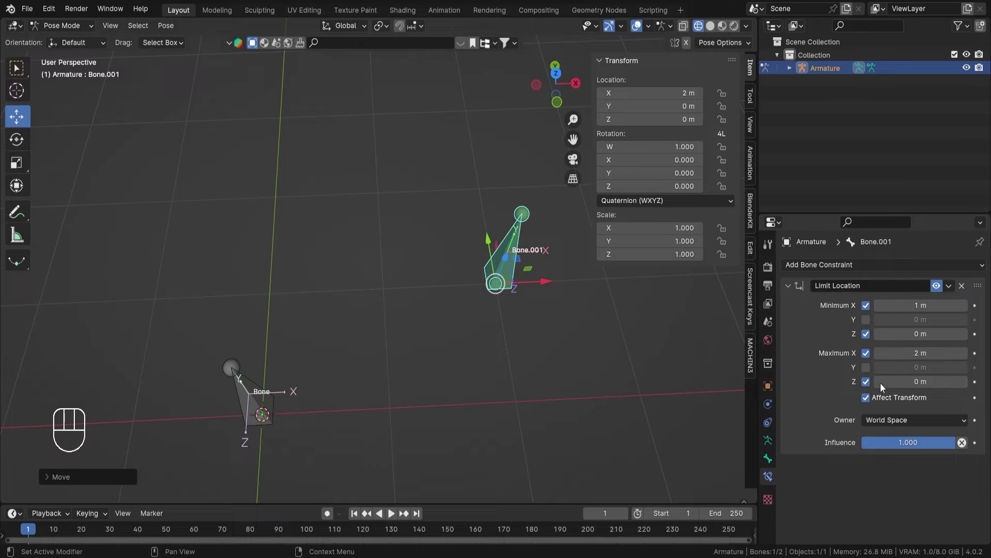
{"action": "left_click_drag", "start_coordinate": [884, 307], "coordinate": [884, 307]}
{"action": "left_click", "coordinate": [940, 305]}
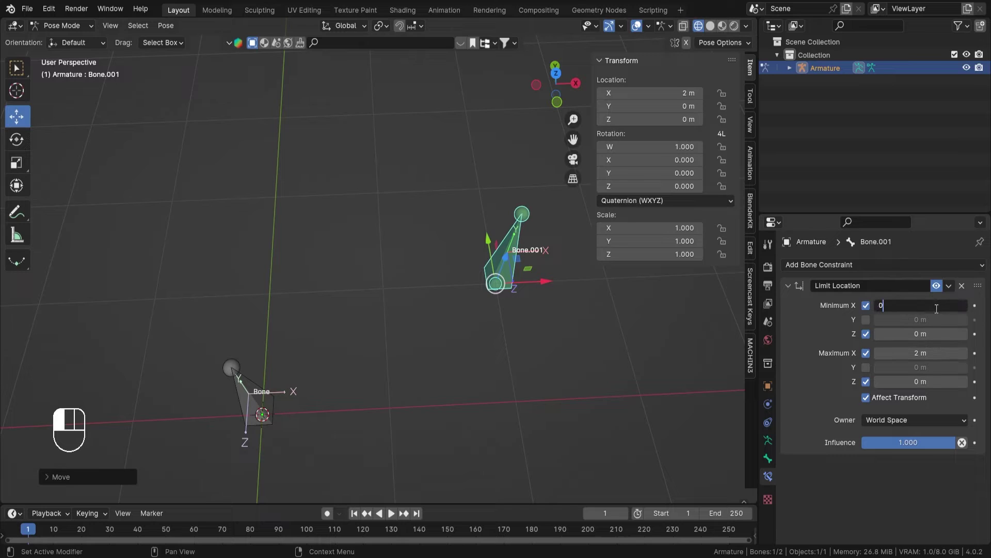
{"action": "key", "text": "Return"}
{"action": "left_click", "coordinate": [929, 352]}
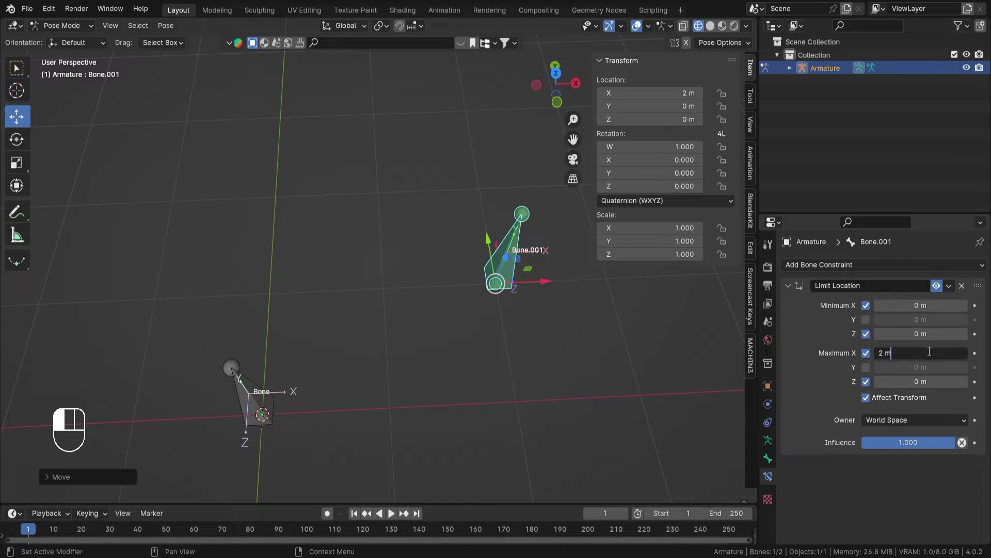
{"action": "type", "text": "1"}
{"action": "key", "text": "Return"}
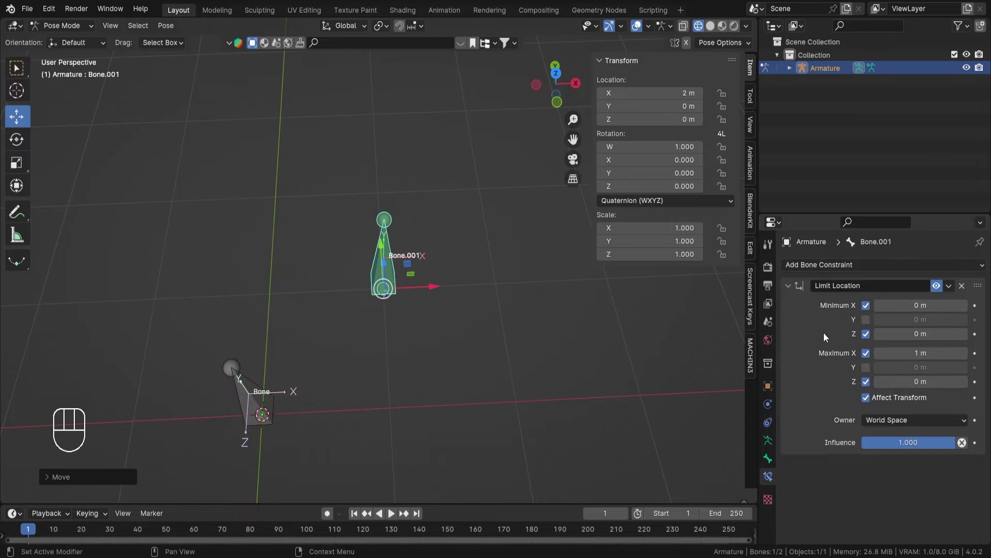
Set the X, Y and Z limit values together to 0 m for the minimums and 1 m for the maximums.
{"action": "left_click", "coordinate": [918, 306]}
{"action": "mouse_move", "coordinate": [918, 305]}
{"action": "left_mouse_down"}
{"action": "mouse_move", "coordinate": [918, 353]}
{"action": "mouse_move", "coordinate": [921, 305]}
{"action": "left_mouse_up"}
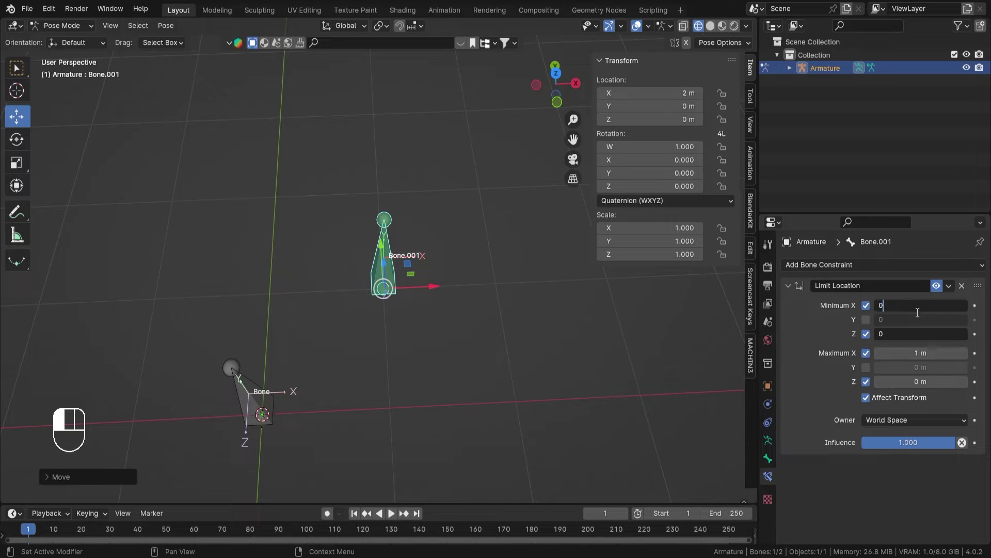
{"action": "key", "text": "Return"}
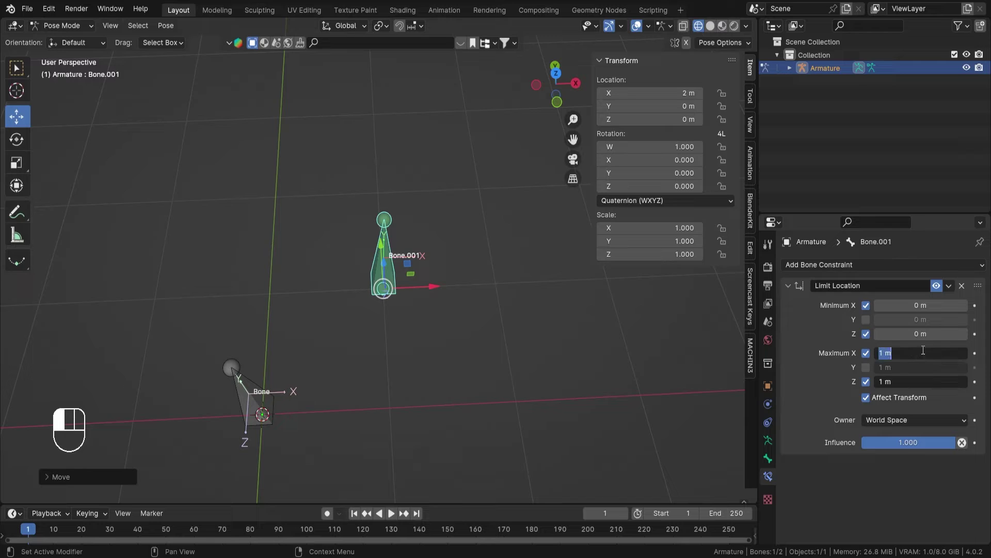
{"action": "key", "text": "Return"}
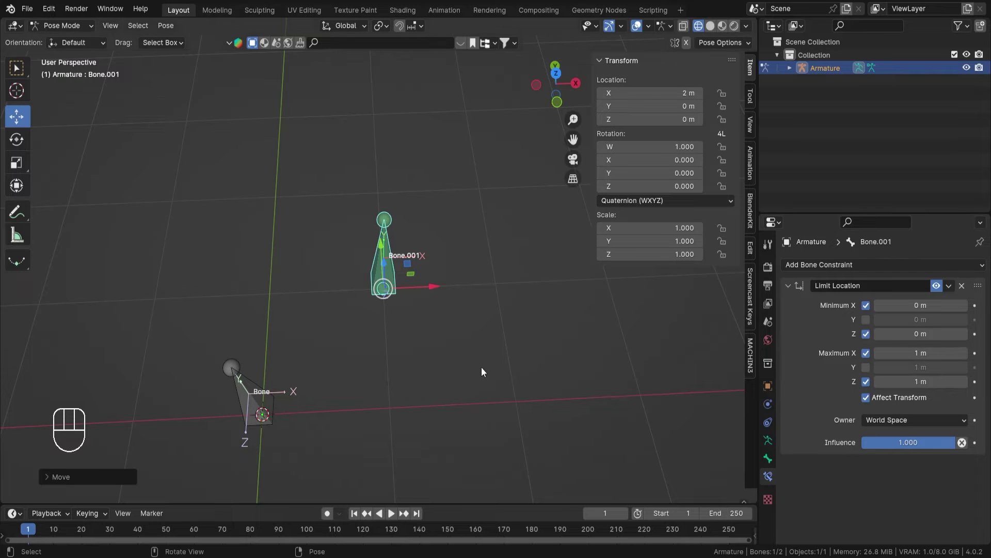
Clear Bone.001's pose location and rotation.
{"action": "middle_click_drag", "start_coordinate": [521, 337], "coordinate": [649, 341]}
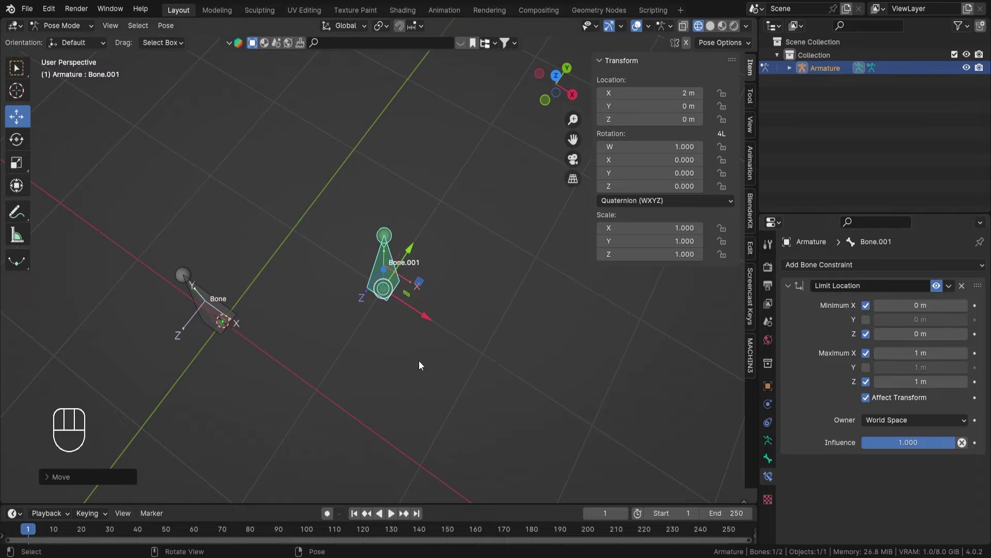
{"action": "middle_click_drag", "start_coordinate": [448, 281], "coordinate": [503, 297], "text": "shift"}
{"action": "key", "text": "alt+g"}
{"action": "key", "text": "alt+r"}
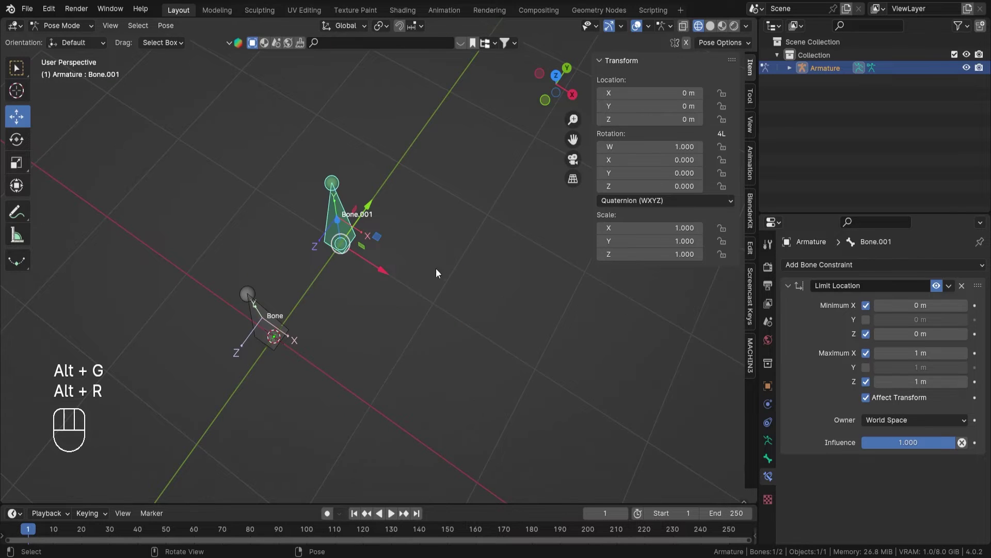
Test-move Bone.001 along the global Y, X and Z axes against the limits, leaving it at its rest position.
{"action": "middle_click_drag", "start_coordinate": [387, 260], "coordinate": [421, 218], "text": "shift"}
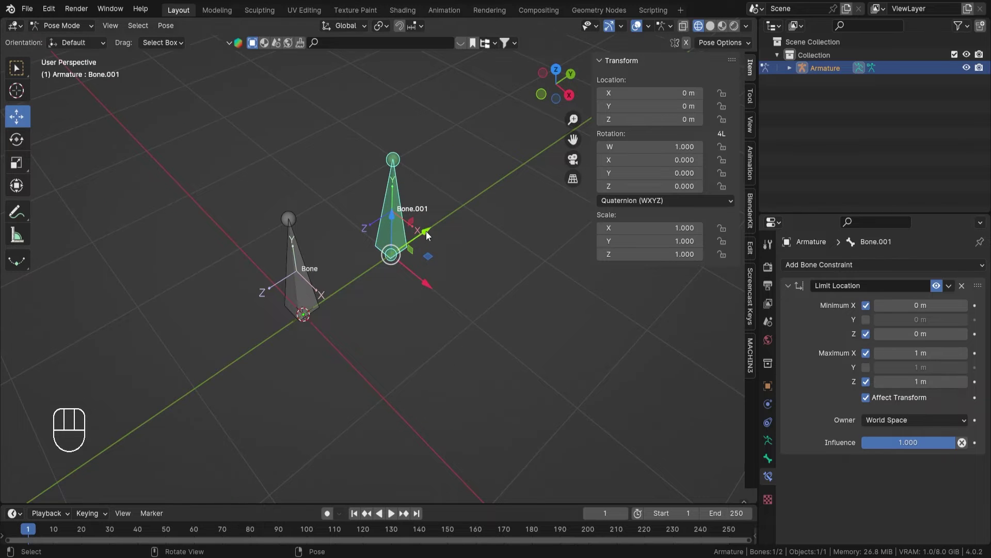
{"action": "left_click_drag", "start_coordinate": [426, 231], "coordinate": [454, 271]}
{"action": "right_click", "coordinate": [455, 270]}
{"action": "middle_click_drag", "start_coordinate": [492, 250], "coordinate": [455, 289]}
{"action": "key", "text": "g"}
{"action": "key", "text": "x"}
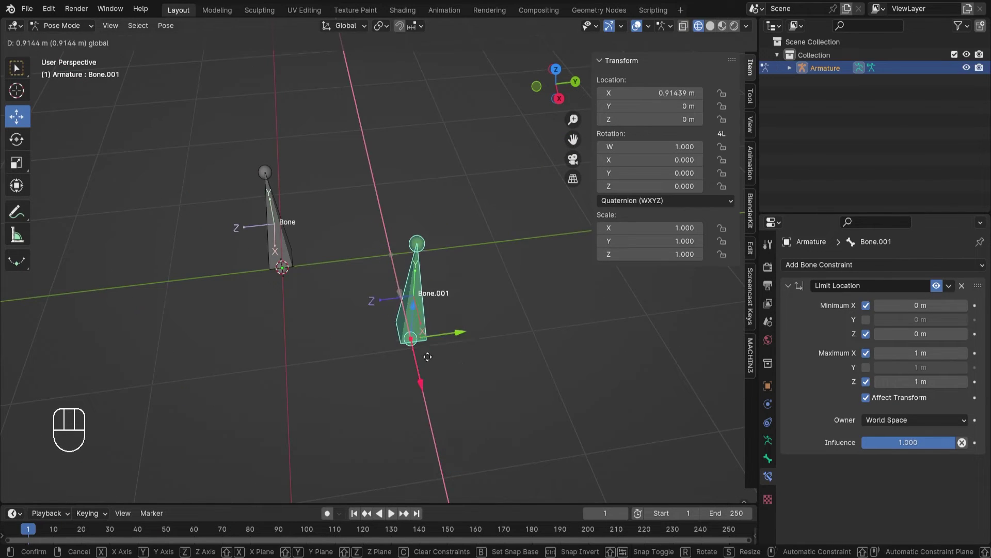
{"action": "right_click", "coordinate": [425, 257]}
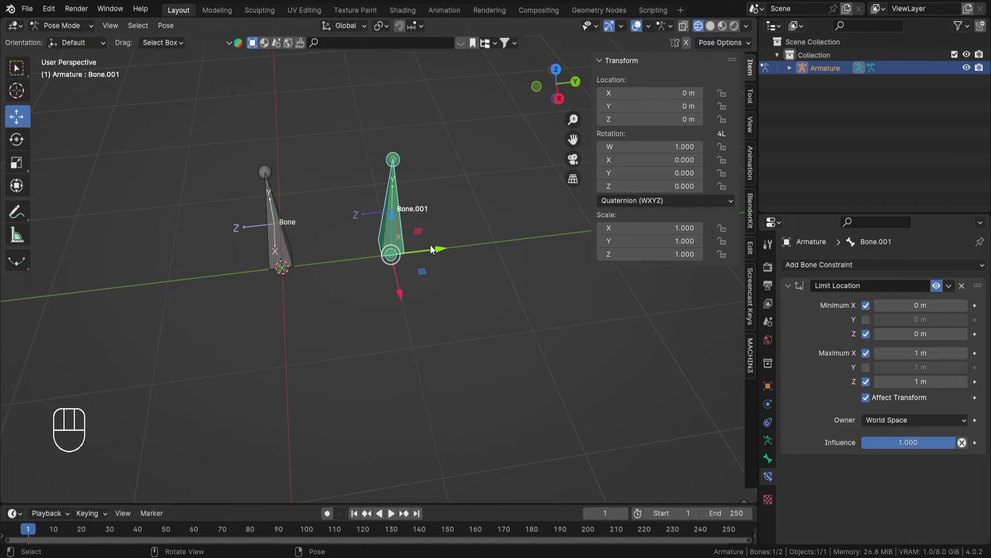
{"action": "key", "text": "g"}
{"action": "key", "text": "z"}
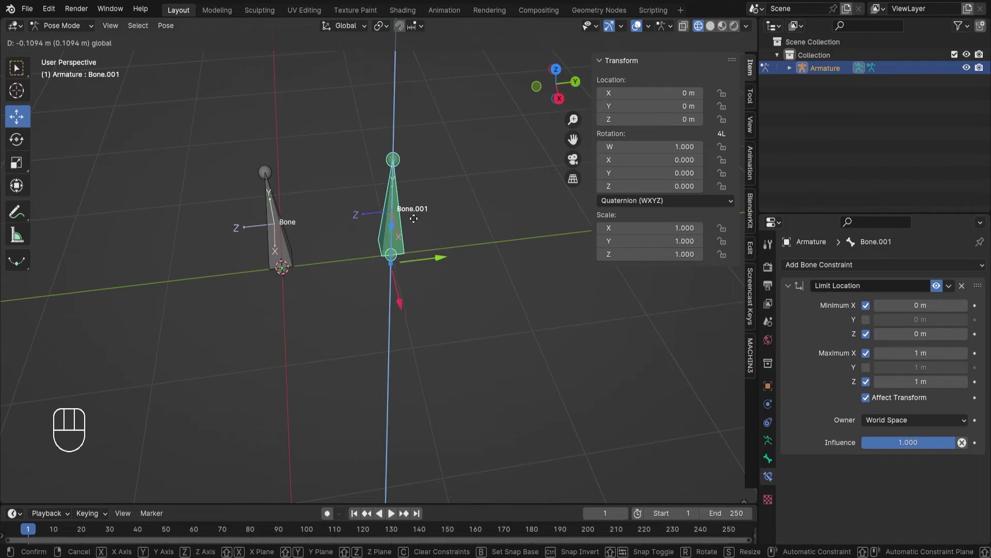
{"action": "left_click", "coordinate": [430, 224]}
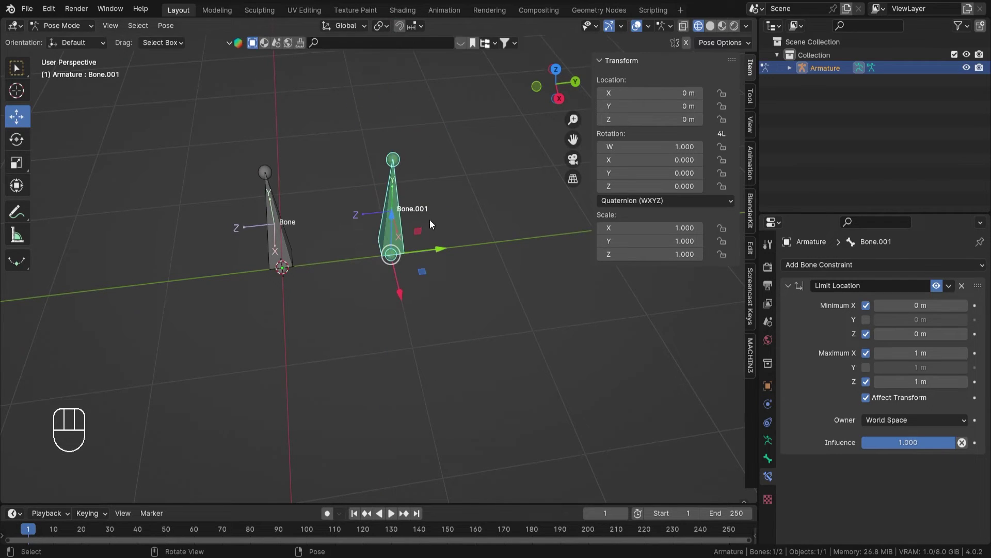
Enable the Minimum Y and Maximum Y limits and test Bone.001's movement along the global Y axis.
{"action": "left_click", "coordinate": [866, 319]}
{"action": "left_click", "coordinate": [869, 368]}
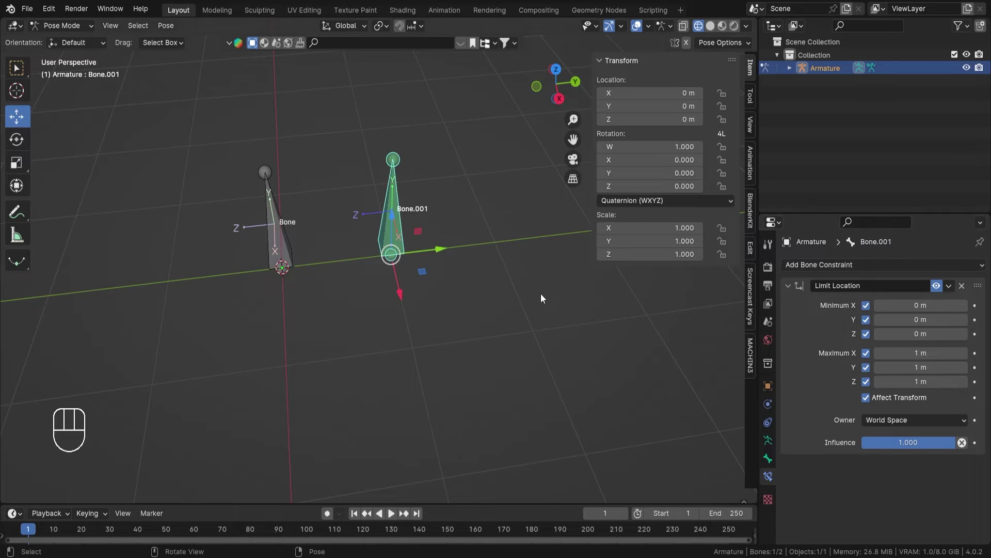
{"action": "left_click_drag", "start_coordinate": [437, 249], "coordinate": [414, 266]}
Disable Affect Transform and move Bone.001 about 0.3 m along the global Y axis toward the other bone.
{"action": "left_click", "coordinate": [866, 397]}
{"action": "mouse_move", "coordinate": [442, 253]}
{"action": "left_mouse_down"}
{"action": "mouse_move", "coordinate": [312, 265]}
{"action": "mouse_move", "coordinate": [443, 245]}
{"action": "left_mouse_up"}
{"action": "right_click", "coordinate": [444, 246]}
{"action": "left_click_drag", "start_coordinate": [439, 252], "coordinate": [405, 254]}
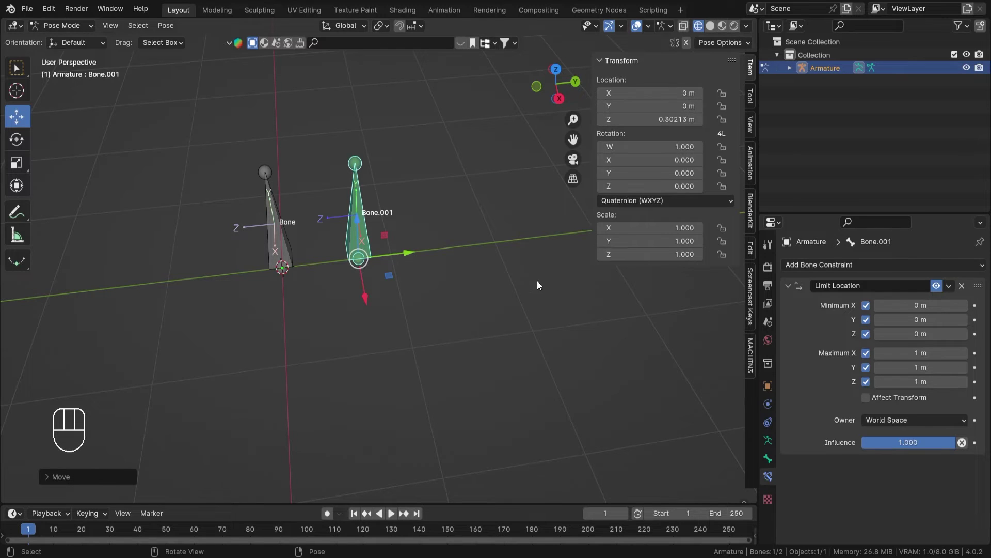
Switch the armature from Pose Mode to Edit Mode.
{"action": "key", "text": "n"}
{"action": "key", "text": "n"}
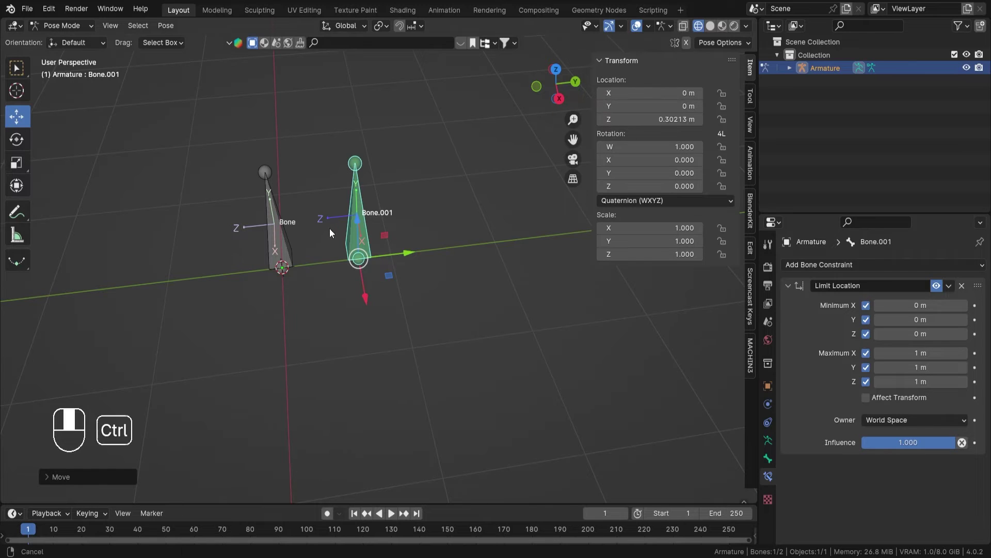
{"action": "middle_click_drag", "start_coordinate": [330, 228], "coordinate": [378, 233], "text": "ctrl"}
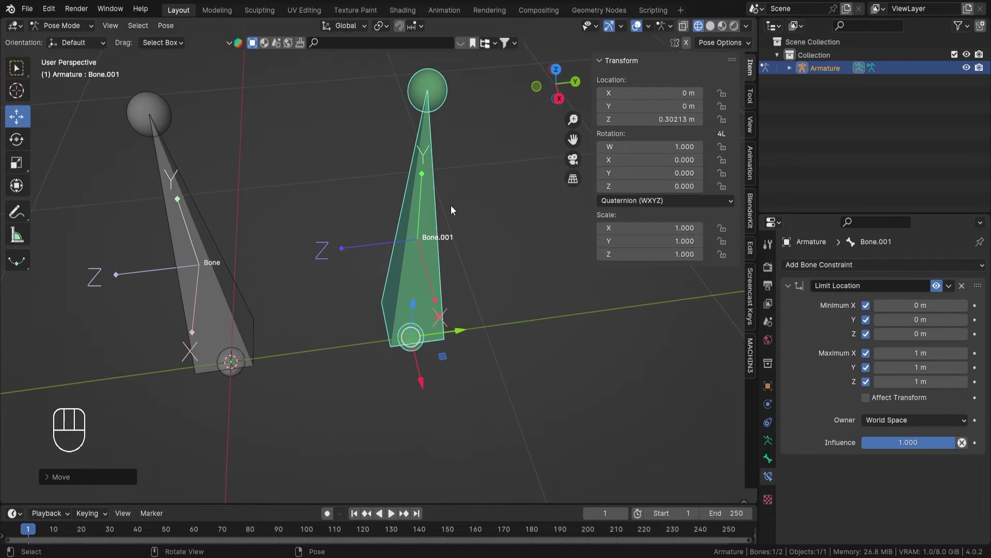
{"action": "key", "text": "Tab"}
{"action": "middle_click_drag", "start_coordinate": [496, 222], "coordinate": [490, 223], "text": "shift"}
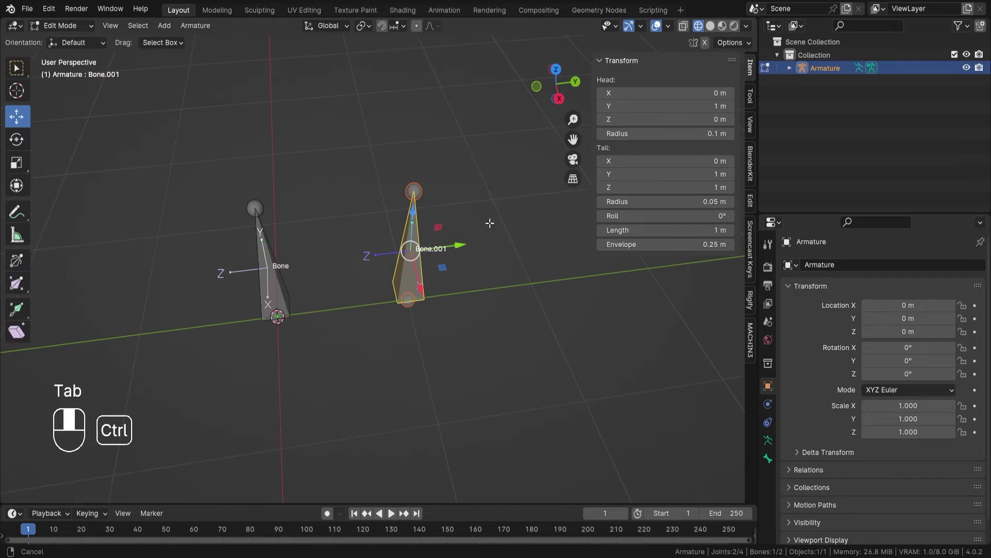
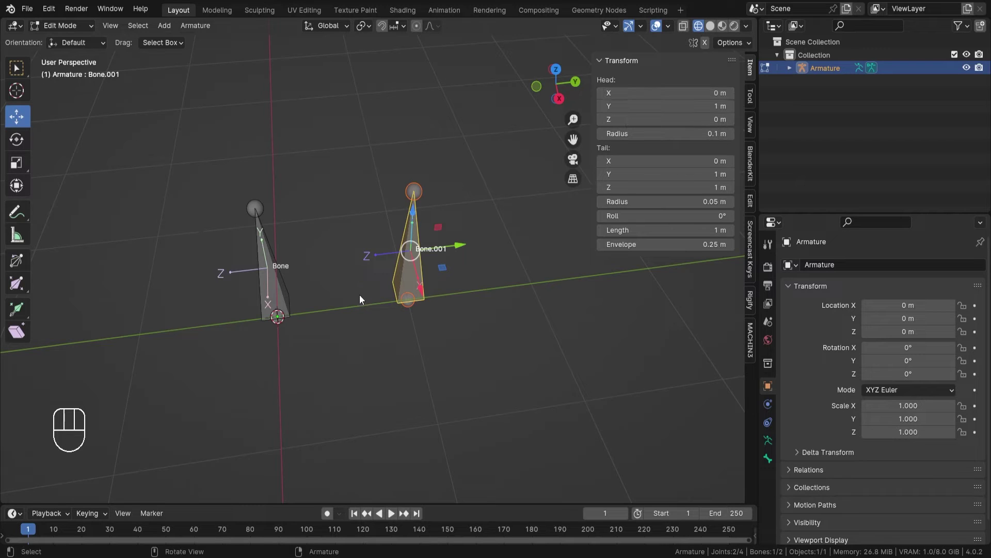
Return the armature to Pose Mode and test moving Bone.001 along the global Y axis away from the other bone.
{"action": "middle_click_drag", "start_coordinate": [435, 350], "coordinate": [441, 303], "text": "ctrl"}
{"action": "key", "text": "ctrl+Tab"}
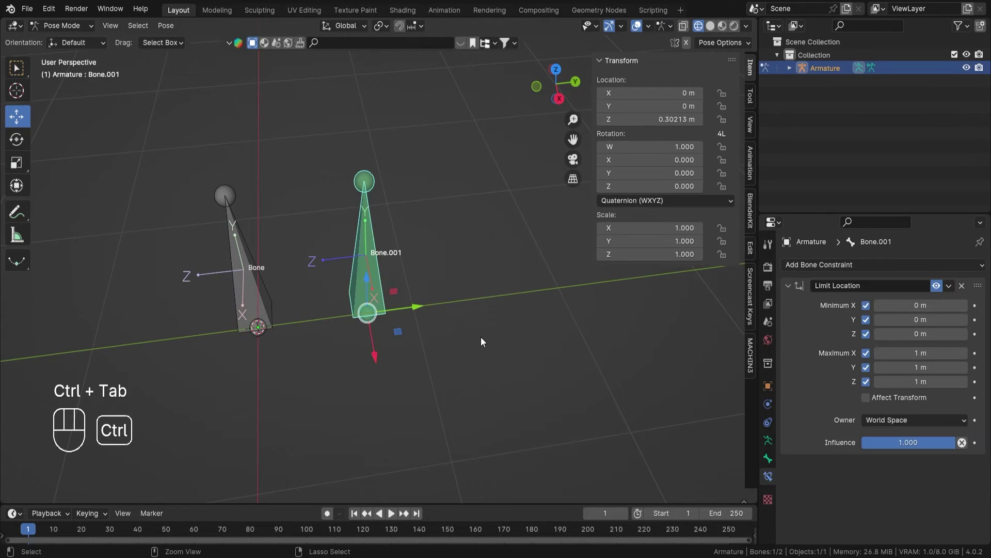
{"action": "left_click_drag", "start_coordinate": [413, 309], "coordinate": [470, 299]}
{"action": "key", "text": "Escape"}
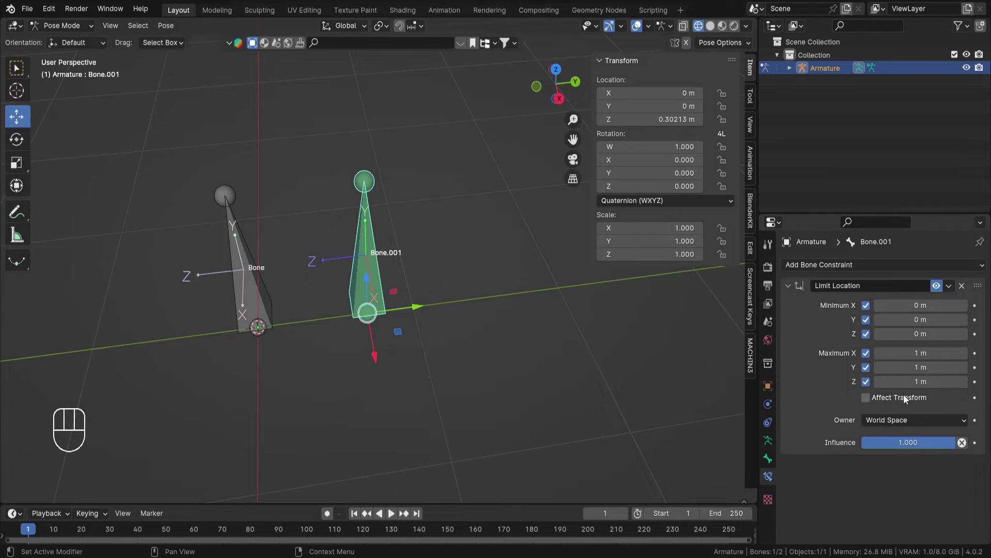
Enable Affect Transform on the Limit Location constraint and test-move Bone.001 in both directions along the global Y axis.
{"action": "left_click", "coordinate": [903, 396]}
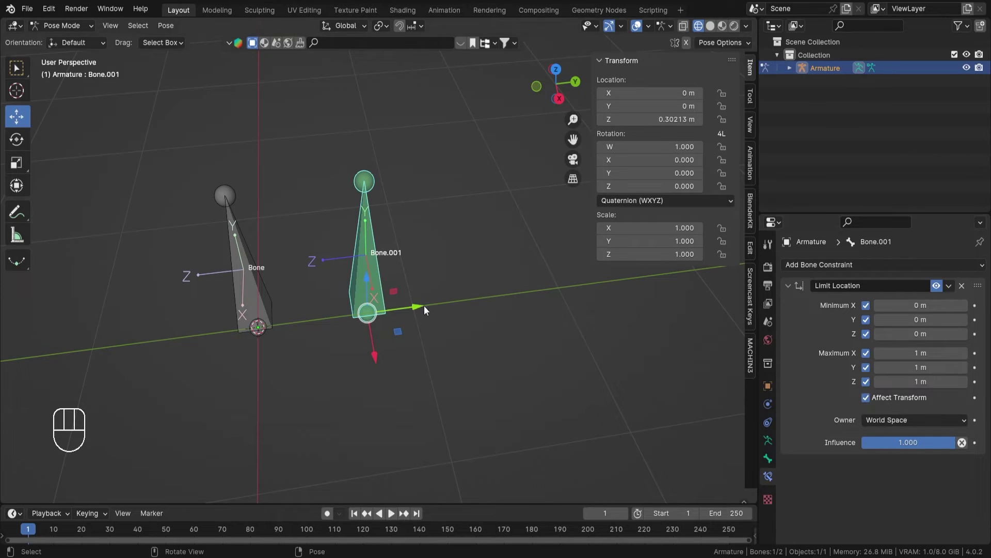
{"action": "left_click_drag", "start_coordinate": [424, 309], "coordinate": [361, 331]}
{"action": "key", "text": "Escape"}
{"action": "left_click_drag", "start_coordinate": [411, 309], "coordinate": [497, 301]}
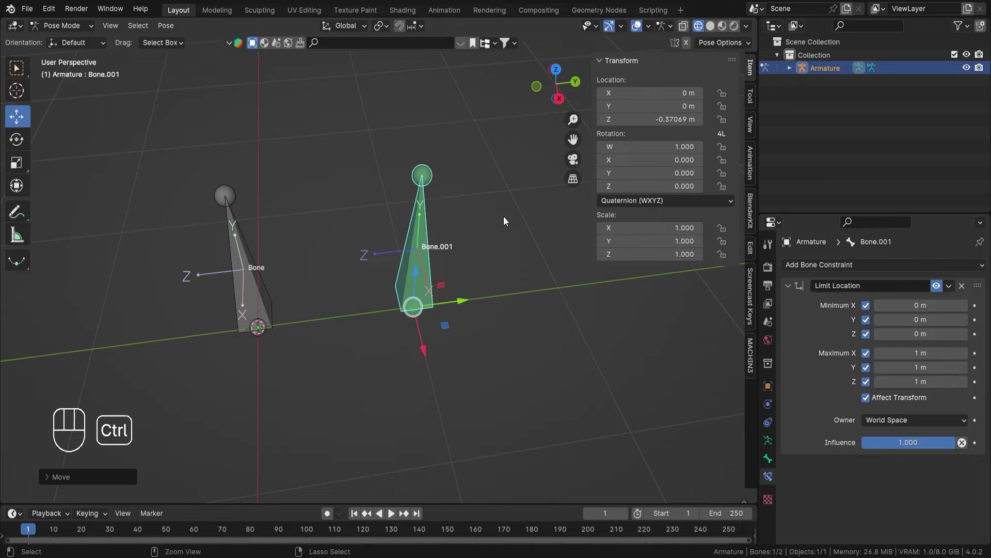
Switch the armature to Edit Mode and select Bone.001's head joint to examine its rest position.
{"action": "key", "text": "ctrl+Tab"}
{"action": "key", "text": "ctrl+Tab"}
{"action": "key", "text": "ctrl+Tab"}
{"action": "key", "text": "Tab"}
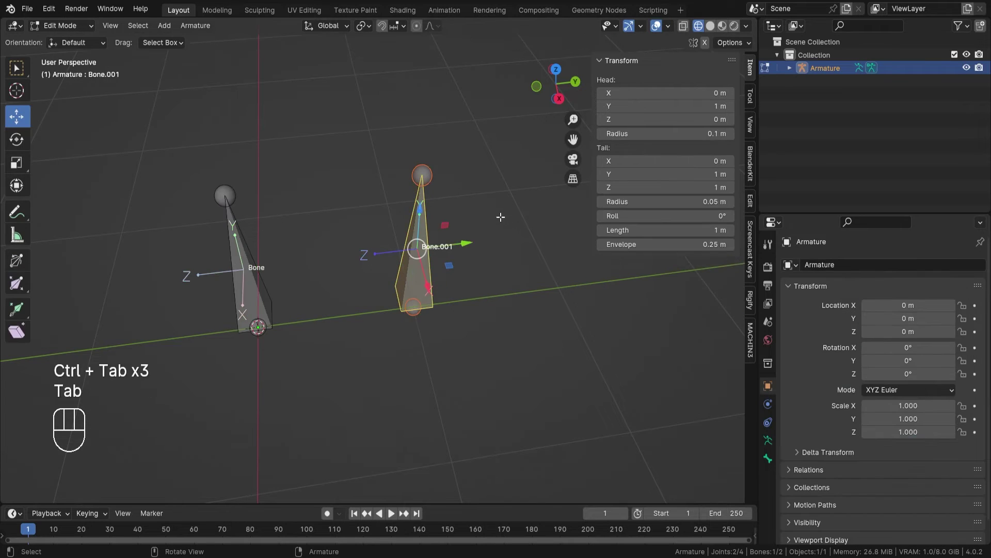
{"action": "left_click", "coordinate": [413, 307]}
{"action": "middle_click_drag", "start_coordinate": [466, 332], "coordinate": [467, 233]}
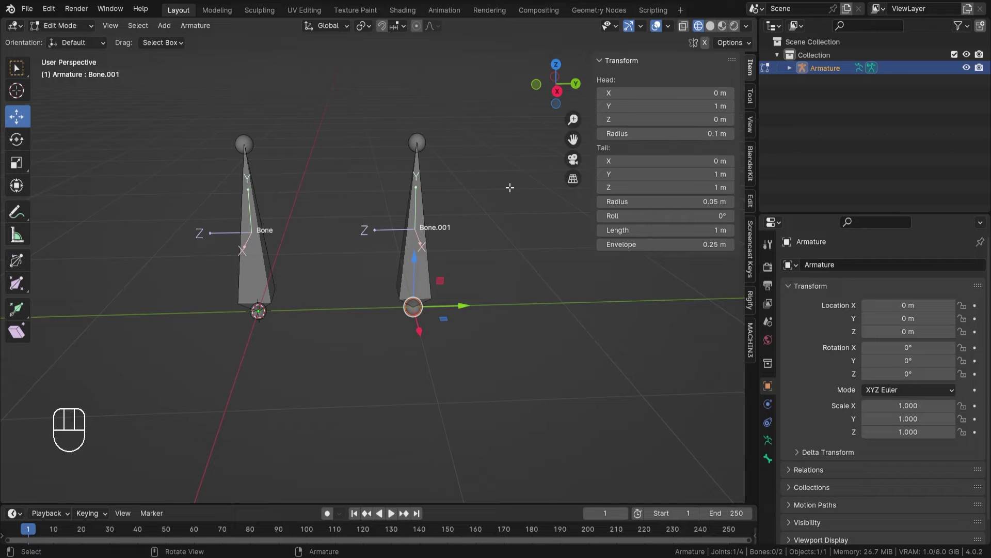
Return to Pose Mode, select Bone.001 and test its movement along the global Y axis.
{"action": "key", "text": "ctrl+Tab"}
{"action": "left_click", "coordinate": [476, 271]}
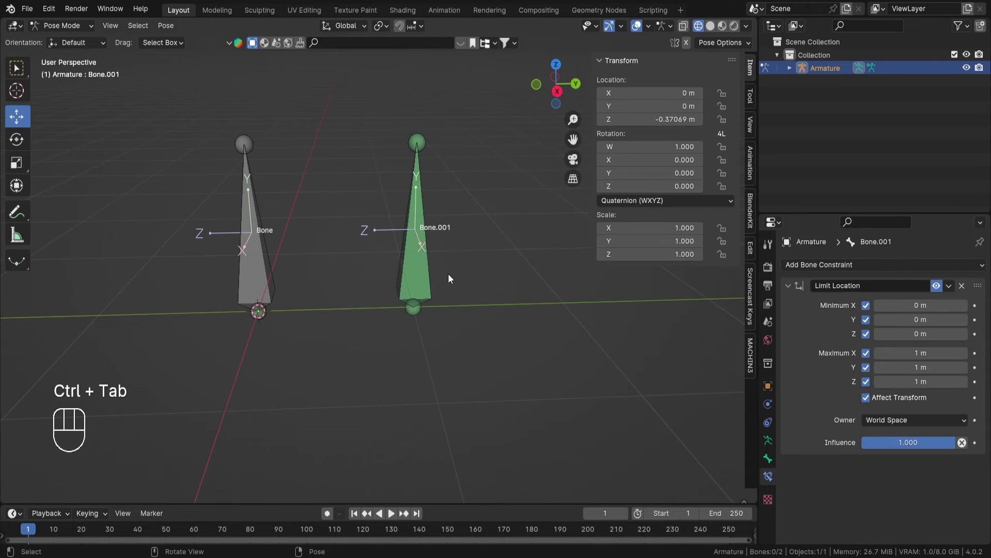
{"action": "left_click", "coordinate": [425, 272]}
{"action": "mouse_move", "coordinate": [459, 304]}
{"action": "left_mouse_down"}
{"action": "mouse_move", "coordinate": [489, 302]}
{"action": "mouse_move", "coordinate": [466, 310]}
{"action": "left_mouse_up"}
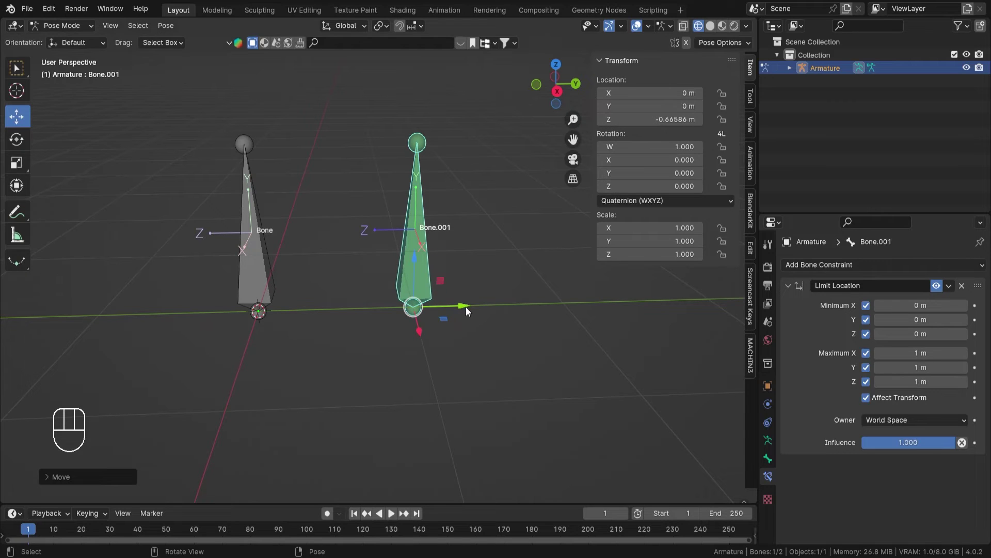
Set Bone.001's Z location to 0 m.
{"action": "left_click", "coordinate": [635, 119]}
{"action": "key", "text": "End"}
{"action": "key", "text": "BackSpace"}
{"action": "key", "text": "BackSpace"}
{"action": "key", "text": "BackSpace"}
{"action": "key", "text": "BackSpace"}
{"action": "key", "text": "BackSpace"}
{"action": "key", "text": "BackSpace"}
{"action": "key", "text": "BackSpace"}
{"action": "key", "text": "BackSpace"}
{"action": "key", "text": "BackSpace"}
{"action": "key", "text": "BackSpace"}
{"action": "key", "text": "BackSpace"}
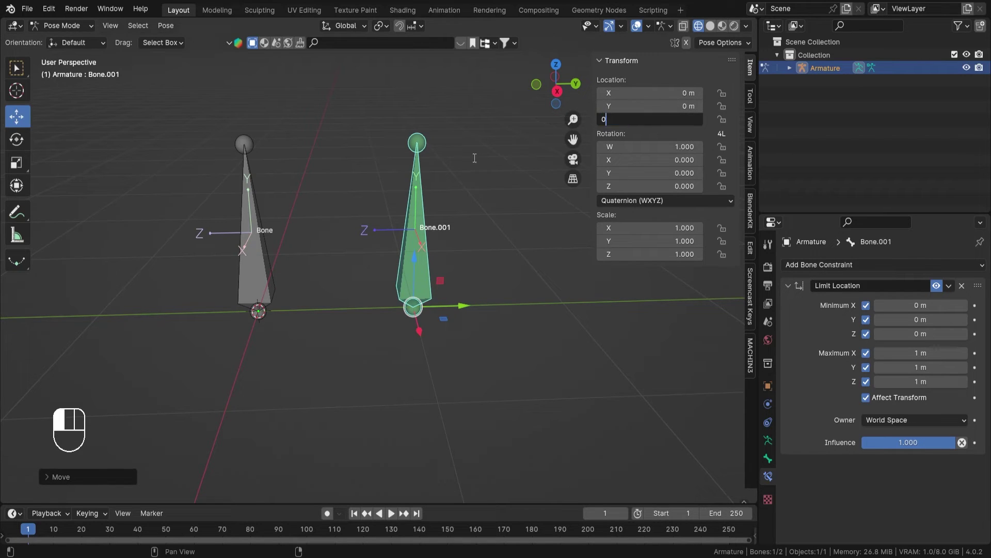
{"action": "key", "text": "Return"}
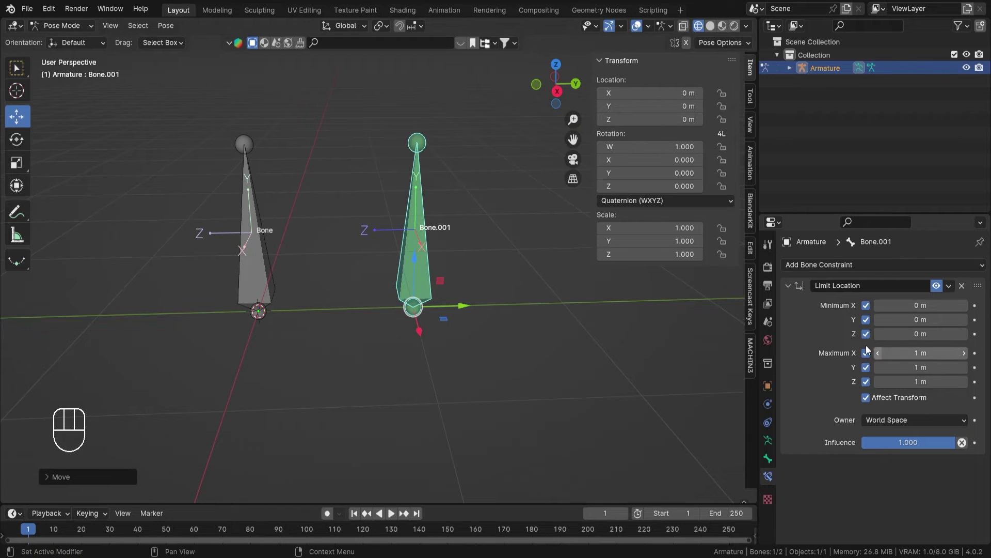
Set the constraint's Minimum Y limit to 1 m and test Bone.001's movement along the global Y axis.
{"action": "scroll", "coordinate": [321, 257], "scroll_direction": "down", "scroll_amount": 4}
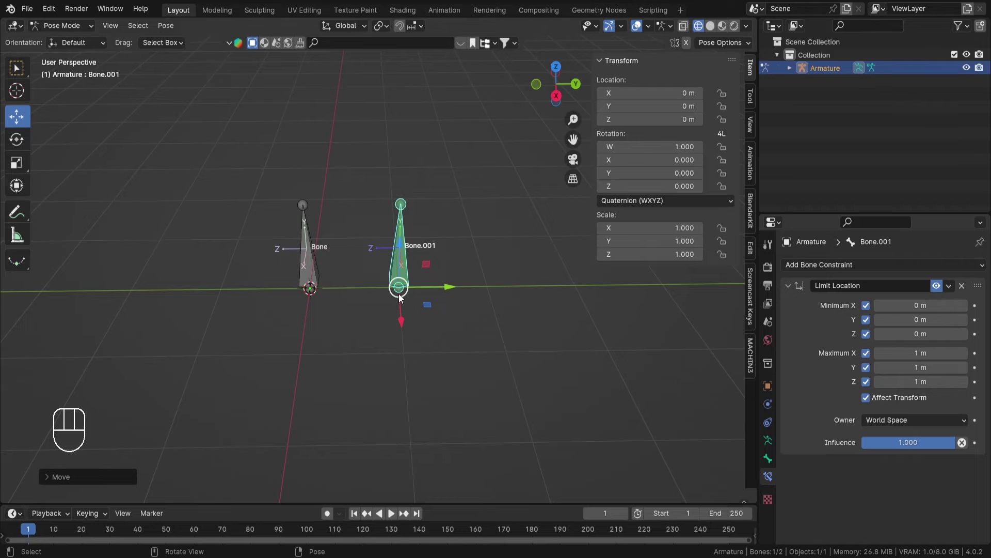
{"action": "left_click", "coordinate": [918, 320]}
{"action": "type", "text": "1"}
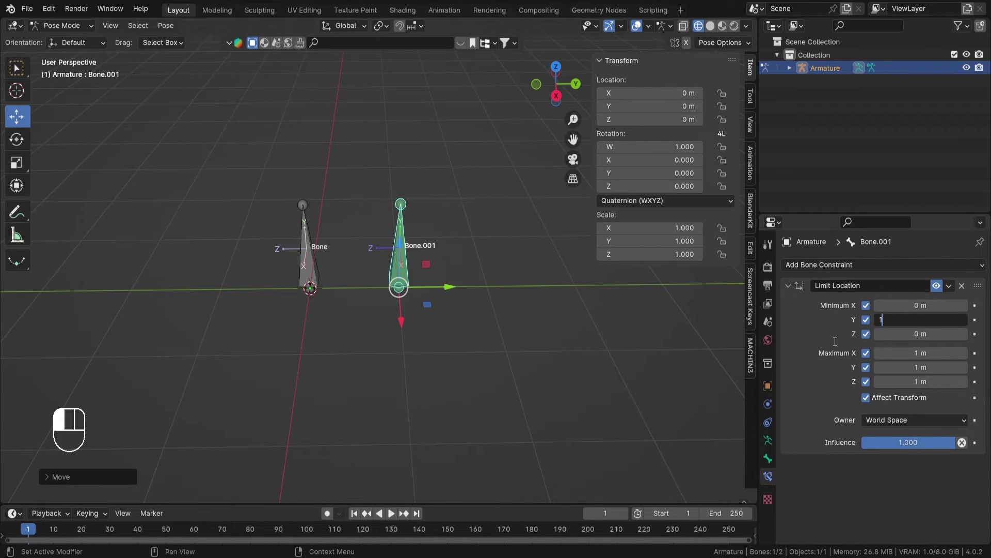
{"action": "left_click", "coordinate": [835, 341]}
{"action": "left_click_drag", "start_coordinate": [446, 289], "coordinate": [451, 287]}
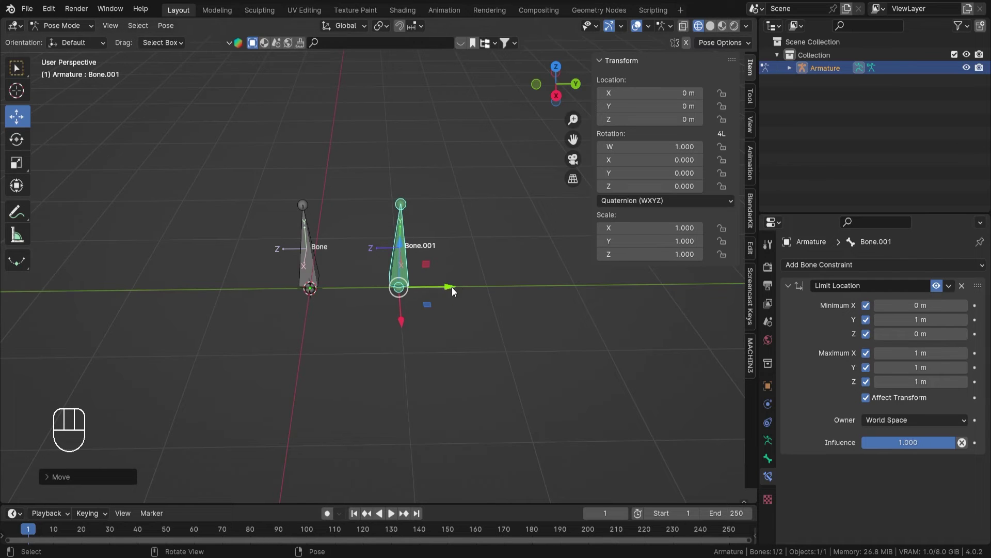
Set the Maximum Y limit to 2 m and move Bone.001 1 m along global Y, away from the other bone.
{"action": "left_click", "coordinate": [919, 368]}
{"action": "type", "text": "2"}
{"action": "key", "text": "Return"}
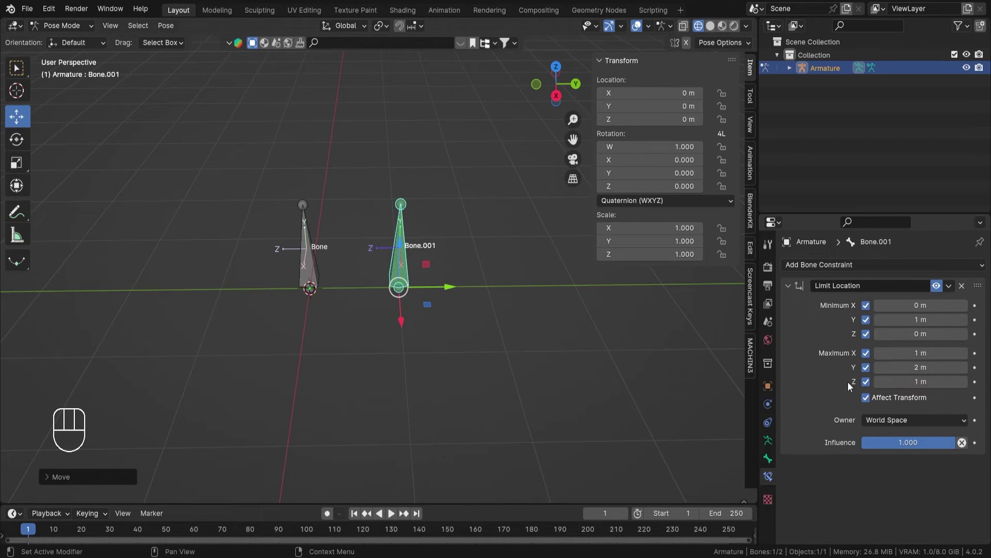
{"action": "left_click_drag", "start_coordinate": [447, 290], "coordinate": [516, 284]}
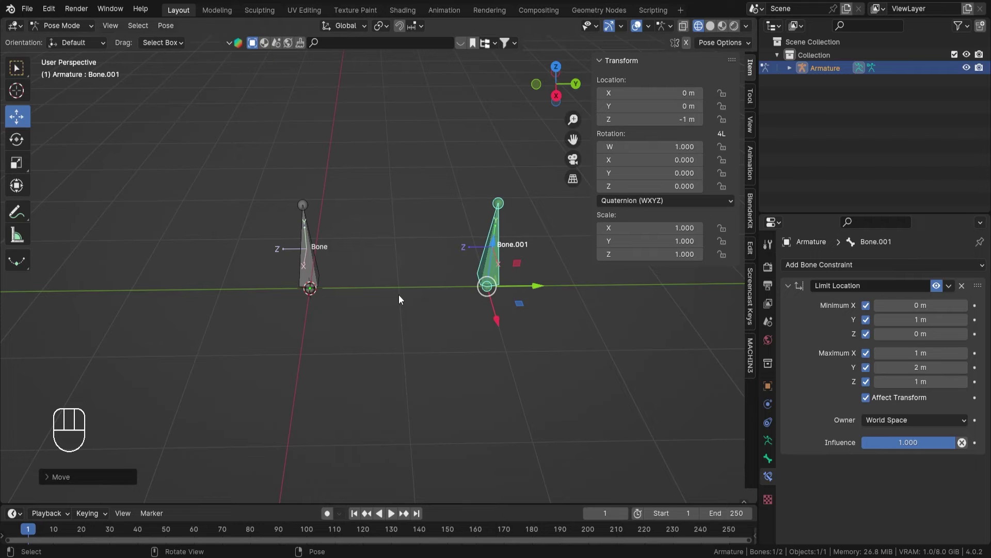
Compare Bone.001's rest position in Edit Mode with its moved position in Pose Mode.
{"action": "key", "text": "Tab"}
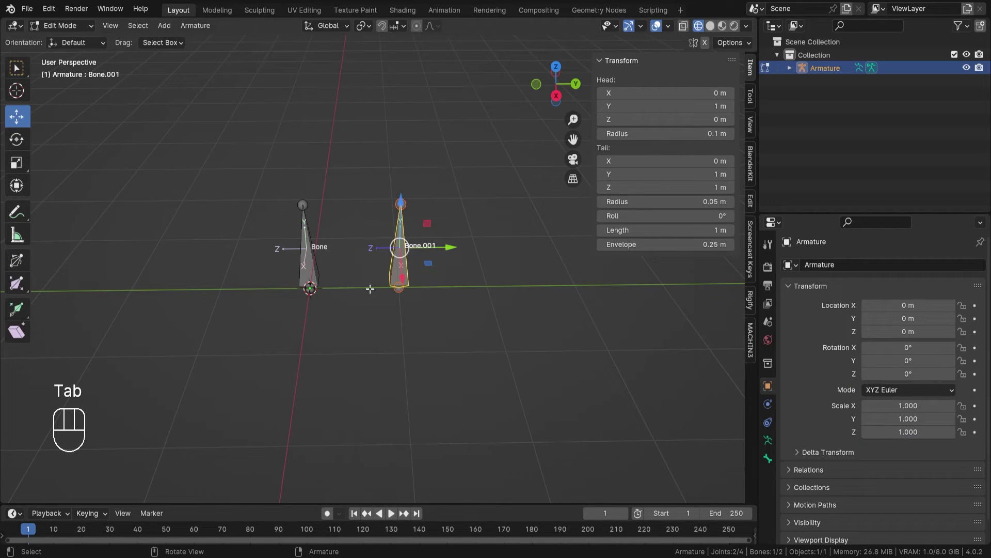
{"action": "key", "text": "Tab"}
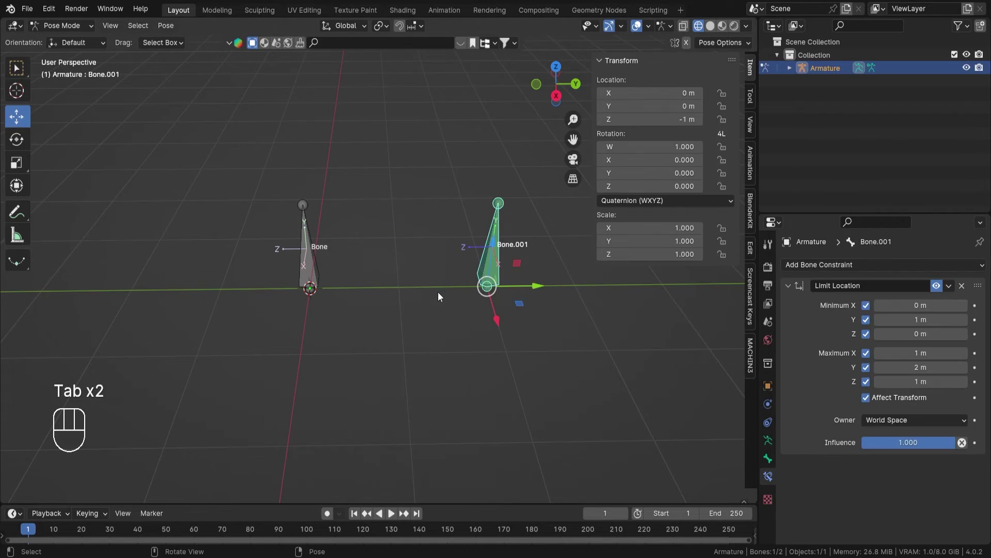
{"action": "left_click", "coordinate": [928, 320]}
{"action": "left_click", "coordinate": [348, 317]}
{"action": "scroll", "coordinate": [400, 288], "scroll_direction": "up", "scroll_amount": 2}
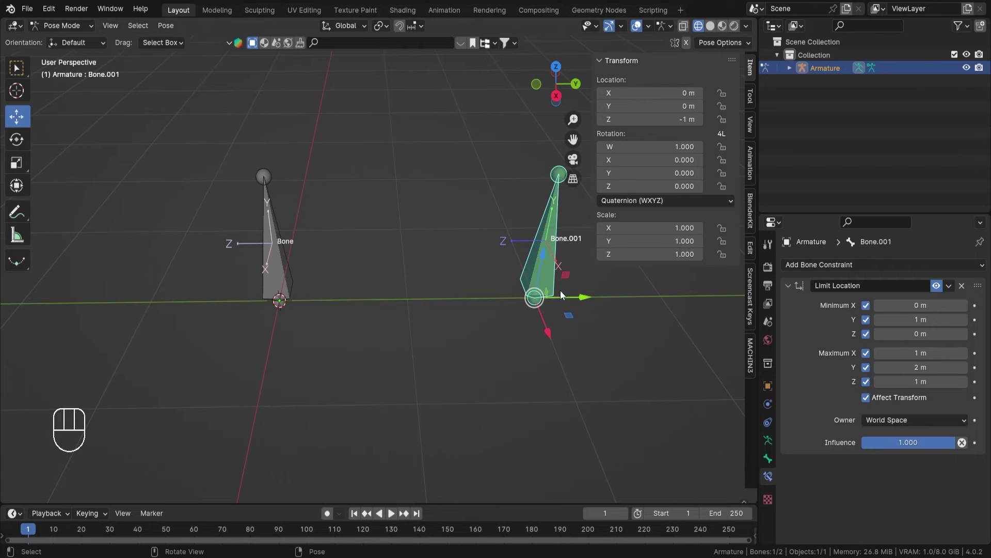
Set the Minimum Y limit to 0 m and test moving Bone.001 along global Y toward the other bone.
{"action": "left_click", "coordinate": [931, 321]}
{"action": "type", "text": "0"}
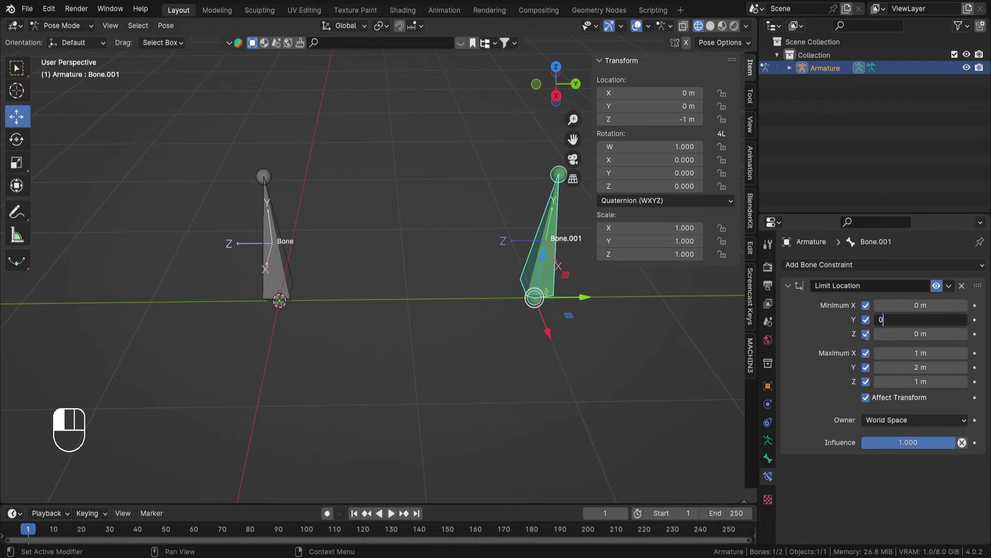
{"action": "key", "text": "Return"}
{"action": "left_click_drag", "start_coordinate": [582, 305], "coordinate": [450, 321]}
{"action": "right_click", "coordinate": [450, 320]}
Clear the pose location and rotation of Bone.001.
{"action": "key", "text": "alt+g"}
{"action": "key", "text": "alt+r"}
{"action": "middle_click_drag", "start_coordinate": [503, 302], "coordinate": [509, 293]}
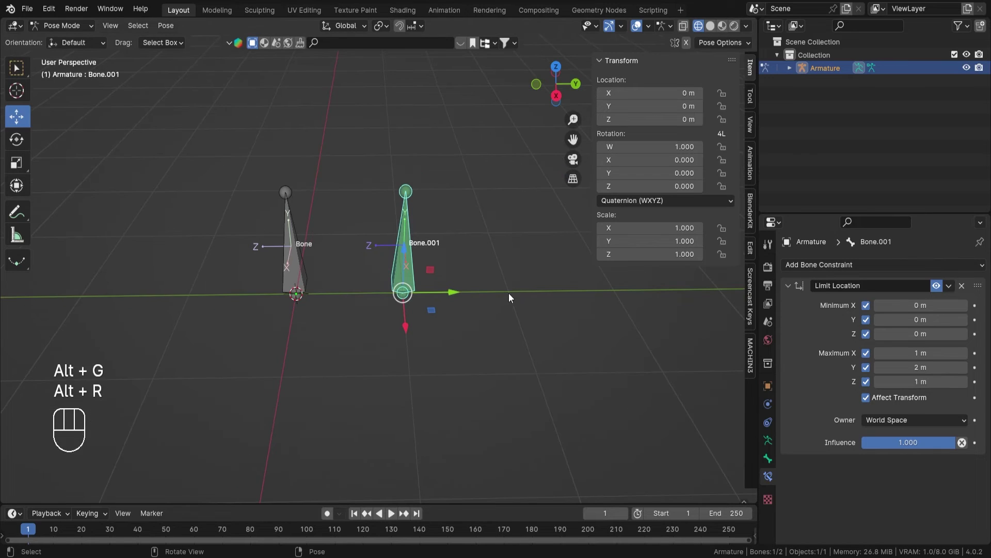
Test Bone.001's movement along the global Y axis with the 2 m maximum and check its rest position in Edit Mode.
{"action": "left_click", "coordinate": [907, 367]}
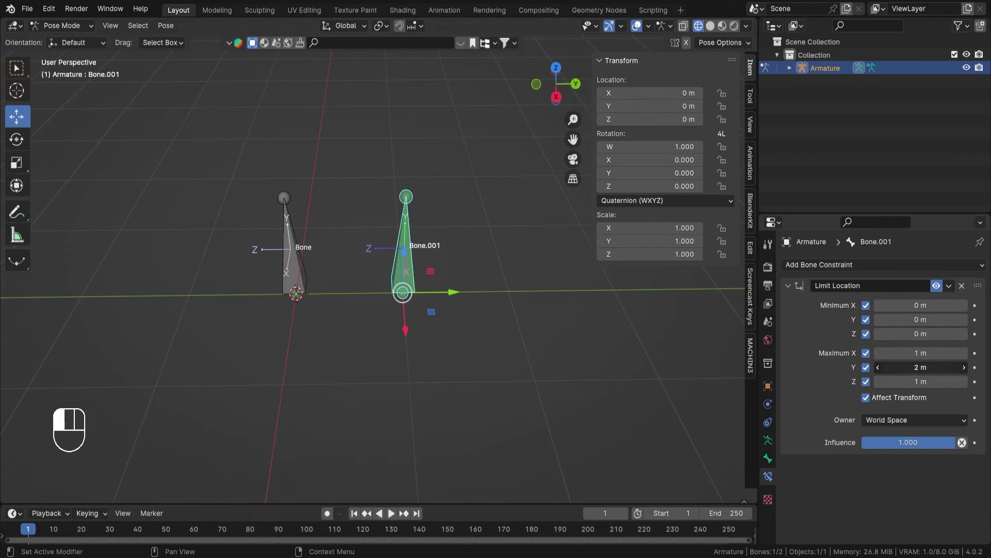
{"action": "left_click", "coordinate": [821, 368]}
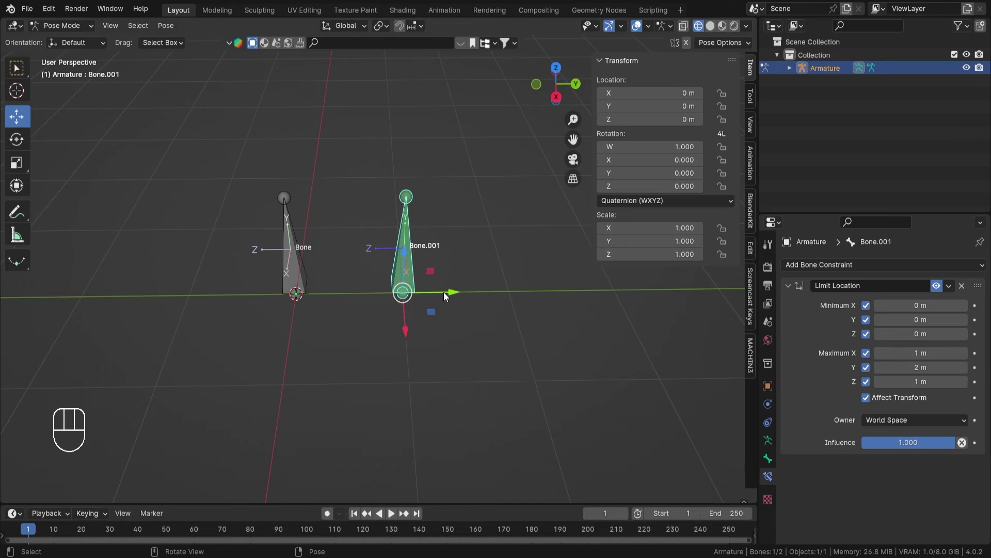
{"action": "left_click_drag", "start_coordinate": [445, 293], "coordinate": [506, 303]}
{"action": "left_click_drag", "start_coordinate": [446, 289], "coordinate": [465, 301]}
{"action": "key", "text": "Tab"}
{"action": "key", "text": "Tab"}
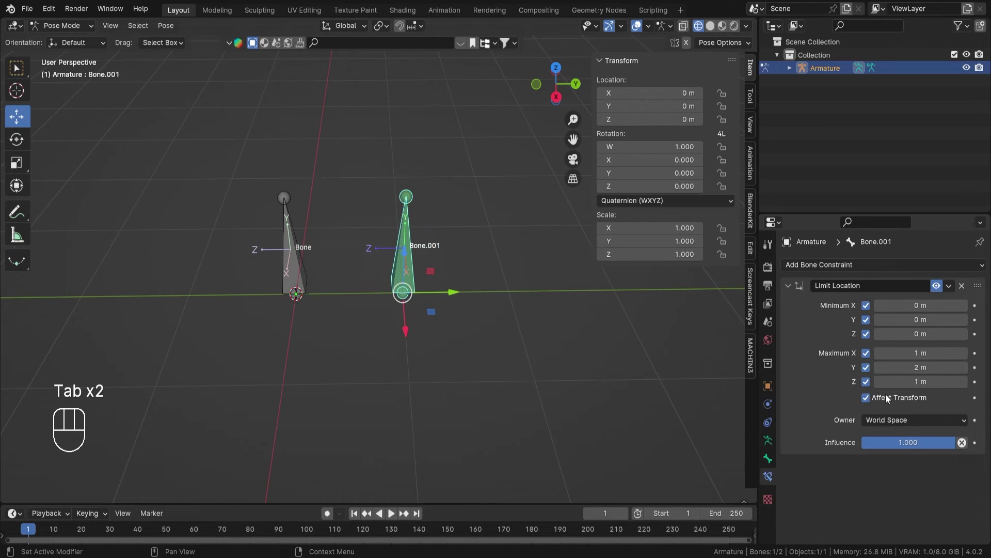
Set the Maximum Y limit to 1 m and the constraint's Owner space to Local Space.
{"action": "left_click", "coordinate": [914, 367]}
{"action": "type", "text": "1"}
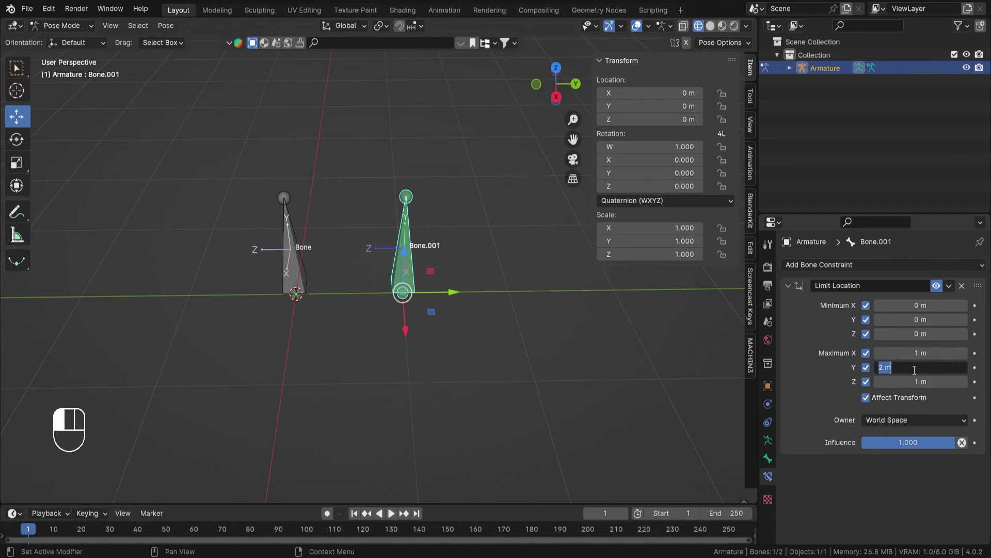
{"action": "key", "text": "Return"}
{"action": "left_click", "coordinate": [905, 420]}
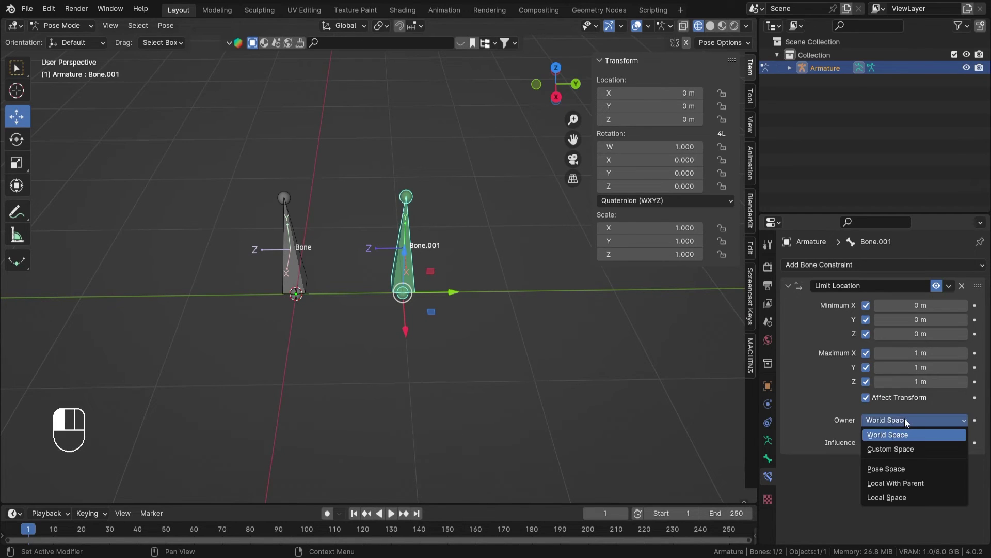
{"action": "left_click", "coordinate": [891, 497]}
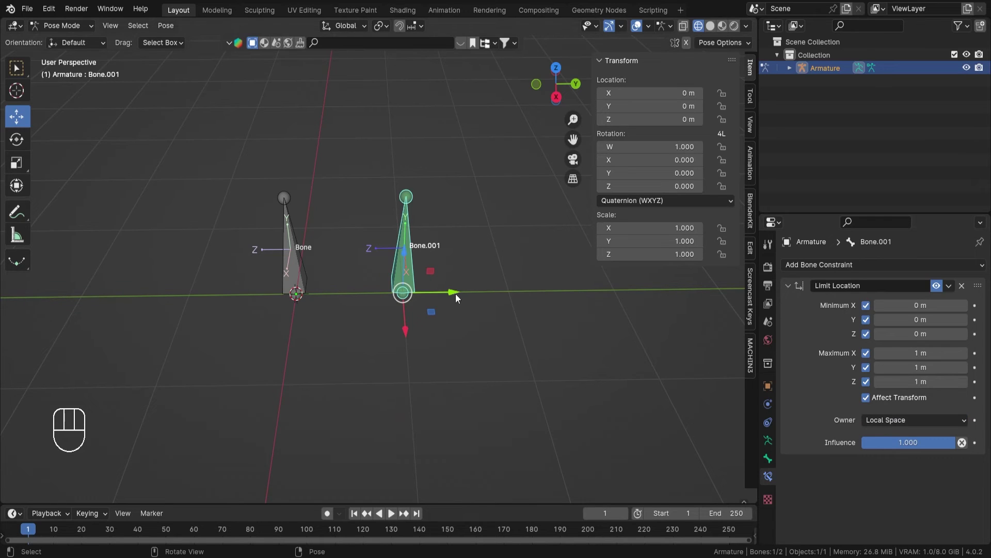
Test-move Bone.001 along the global Y and X axes with the limits in Local Space.
{"action": "left_click_drag", "start_coordinate": [455, 293], "coordinate": [434, 284]}
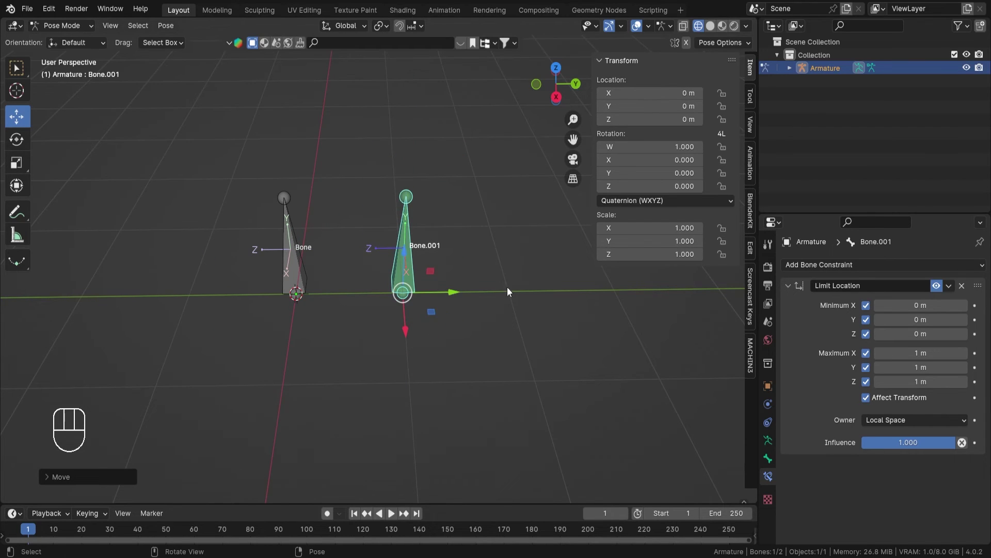
{"action": "middle_click_drag", "start_coordinate": [510, 287], "coordinate": [436, 283]}
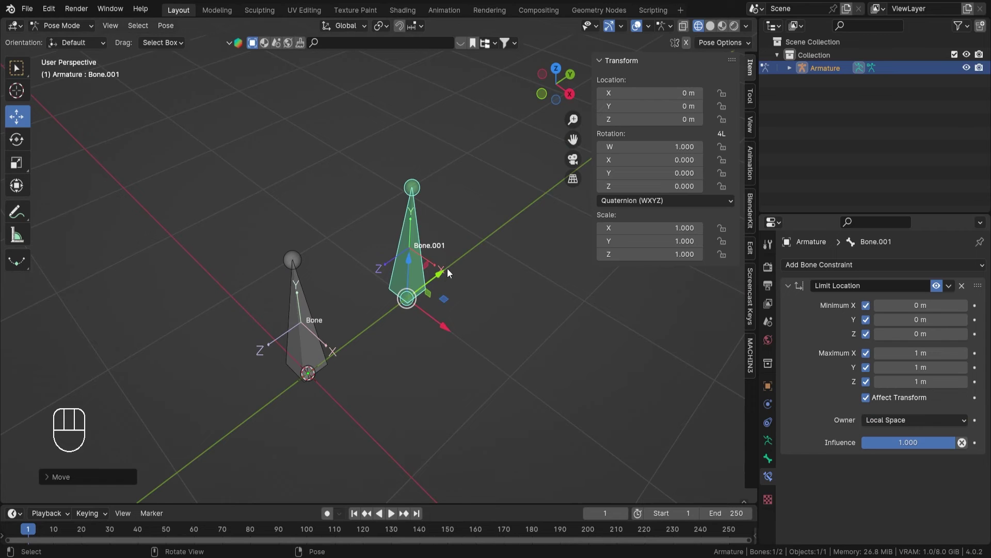
{"action": "left_click_drag", "start_coordinate": [442, 327], "coordinate": [427, 292]}
{"action": "middle_click_drag", "start_coordinate": [489, 293], "coordinate": [433, 288]}
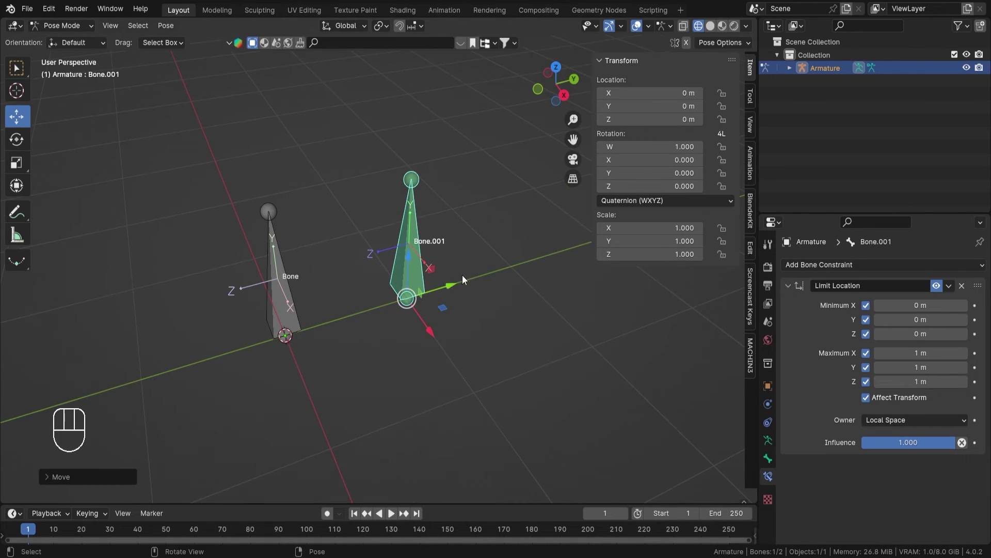
Test Bone.001's Local Space limits by moving it along global Y and adjusting its Z location value.
{"action": "left_click_drag", "start_coordinate": [463, 278], "coordinate": [377, 274]}
{"action": "right_click", "coordinate": [359, 255]}
{"action": "left_click_drag", "start_coordinate": [442, 287], "coordinate": [411, 296]}
{"action": "left_click_drag", "start_coordinate": [659, 119], "coordinate": [602, 119]}
{"action": "key", "text": "Escape"}
{"action": "left_click_drag", "start_coordinate": [417, 304], "coordinate": [448, 295]}
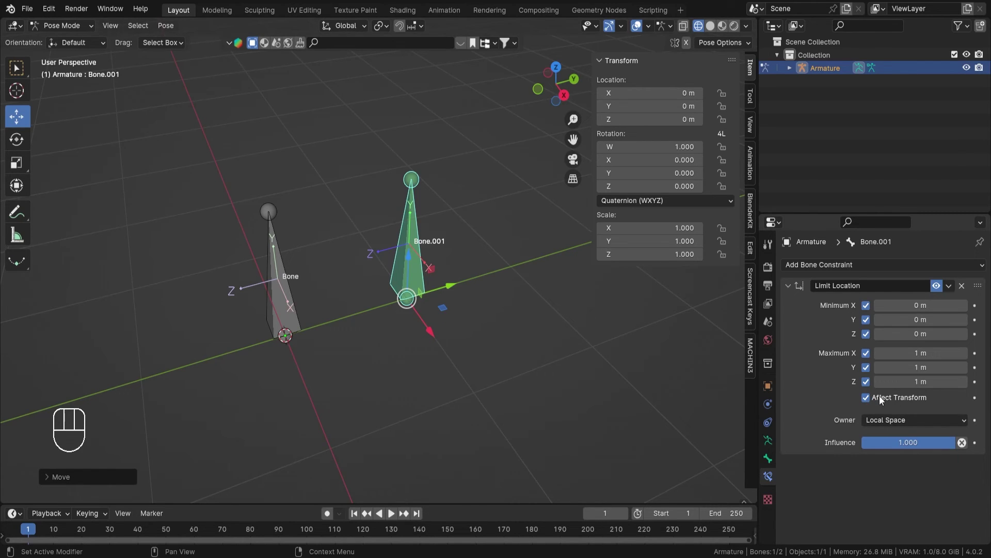
Set the Limit Location constraint's Owner space to Pose Space and review the other space options.
{"action": "left_click", "coordinate": [884, 420]}
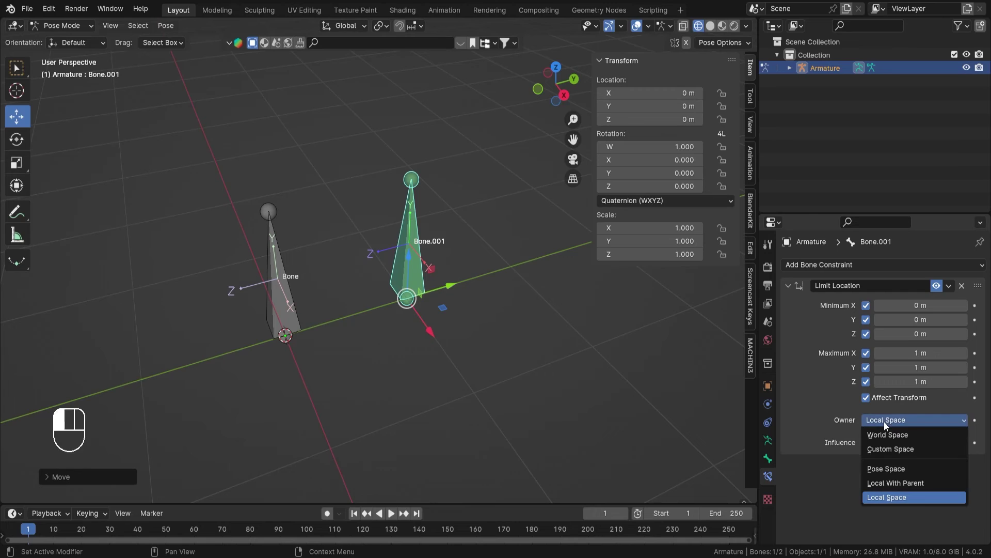
{"action": "left_click", "coordinate": [897, 469]}
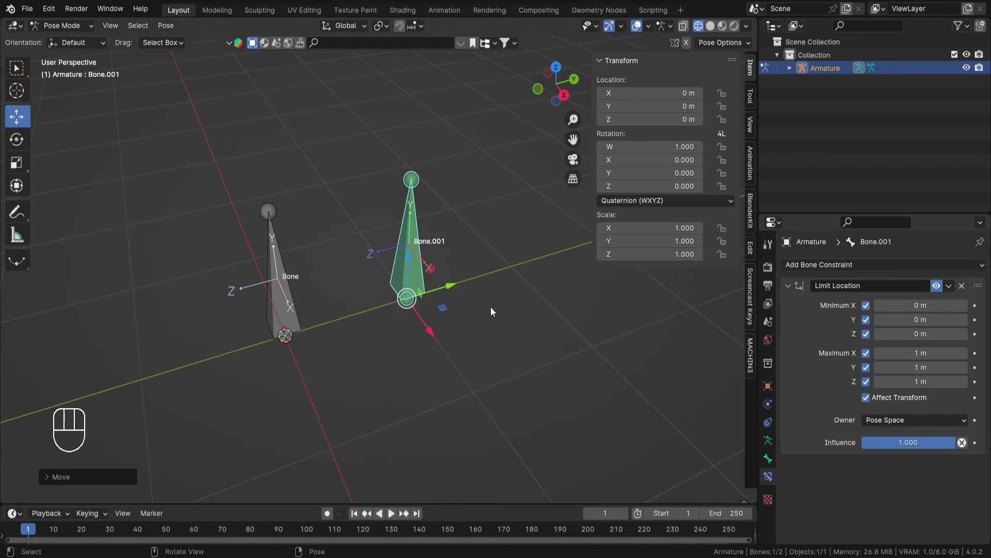
{"action": "left_click", "coordinate": [888, 419]}
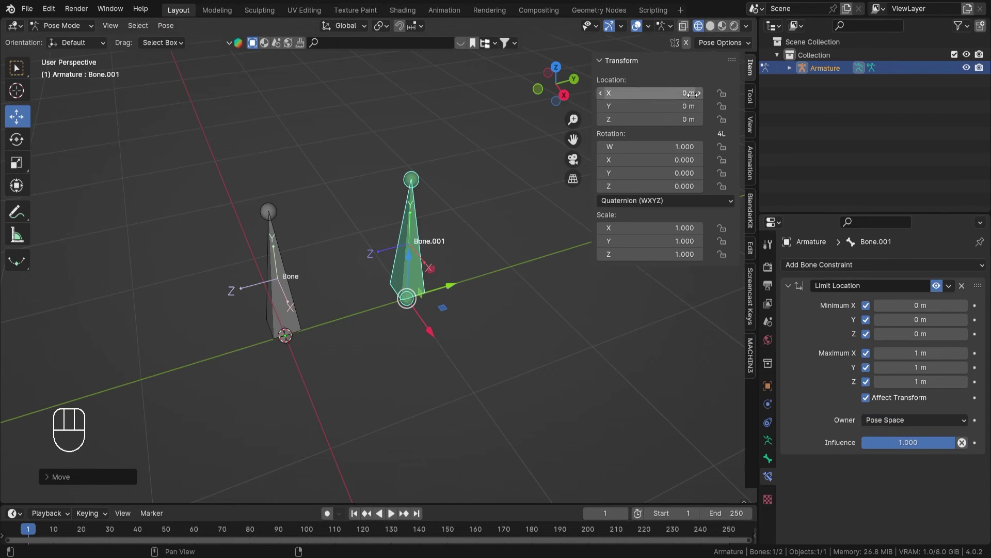
{"action": "left_click", "coordinate": [922, 421]}
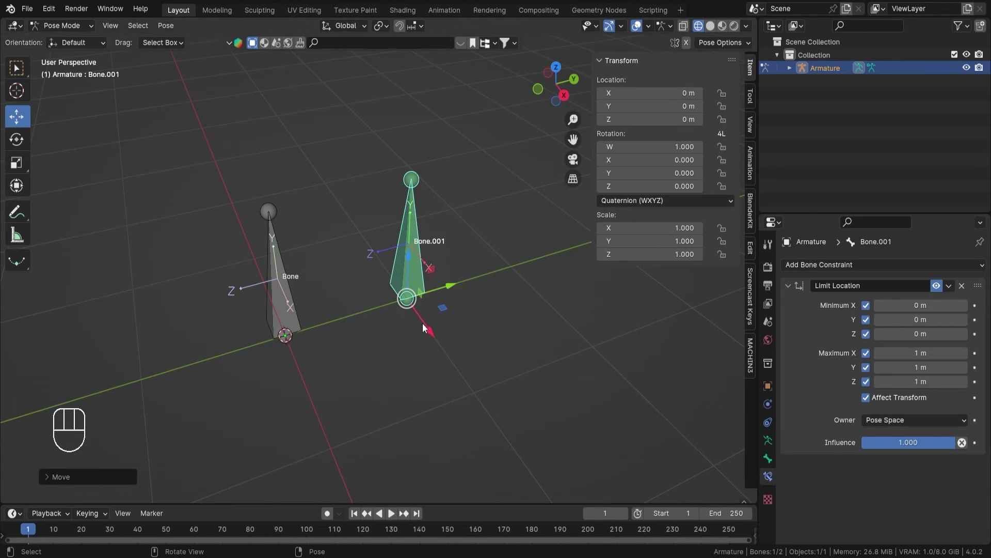
Test Bone.001's limits in Pose Space by moving the bone along the global Y axis.
{"action": "left_click_drag", "start_coordinate": [448, 284], "coordinate": [240, 328]}
{"action": "left_click_drag", "start_coordinate": [451, 284], "coordinate": [387, 298]}
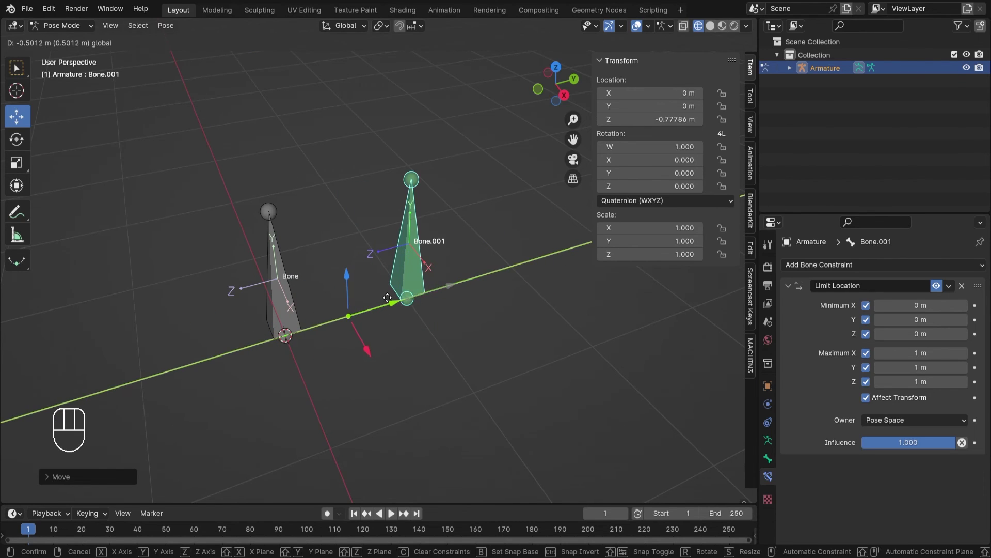
{"action": "right_click", "coordinate": [388, 298]}
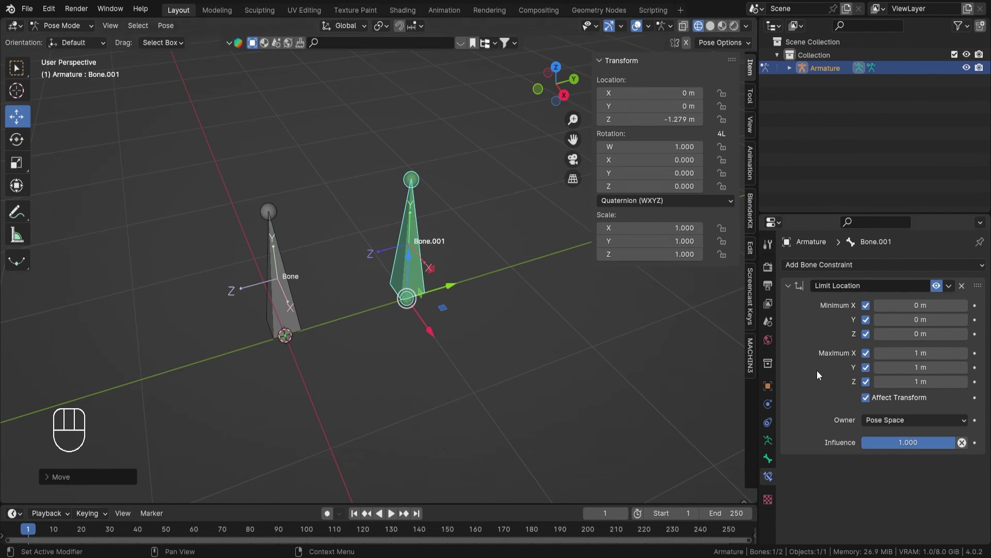
Set the Limit Location constraint's Owner space to Local With Parent and test-move Bone.001 along the global Y and X axes.
{"action": "left_click", "coordinate": [901, 397]}
{"action": "left_click", "coordinate": [903, 419]}
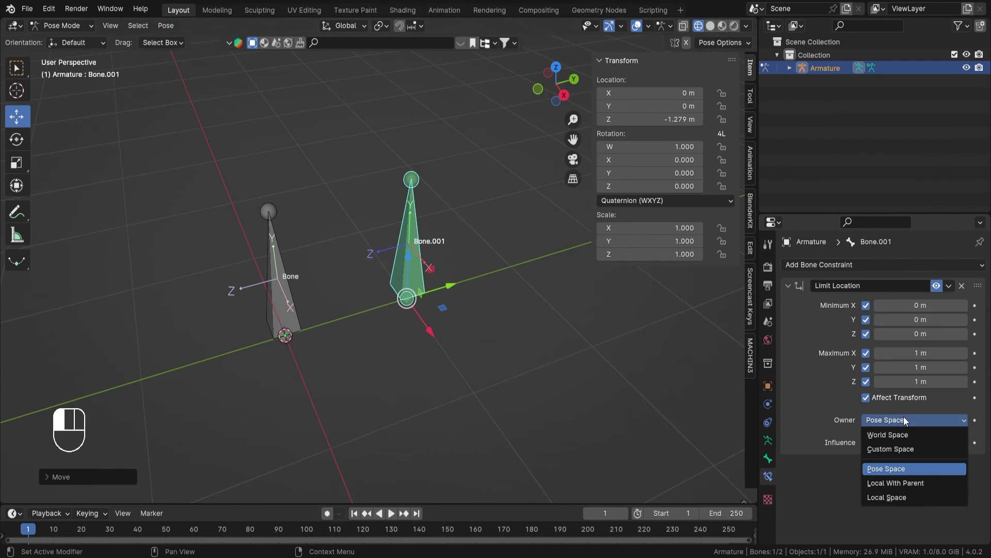
{"action": "left_click", "coordinate": [885, 484]}
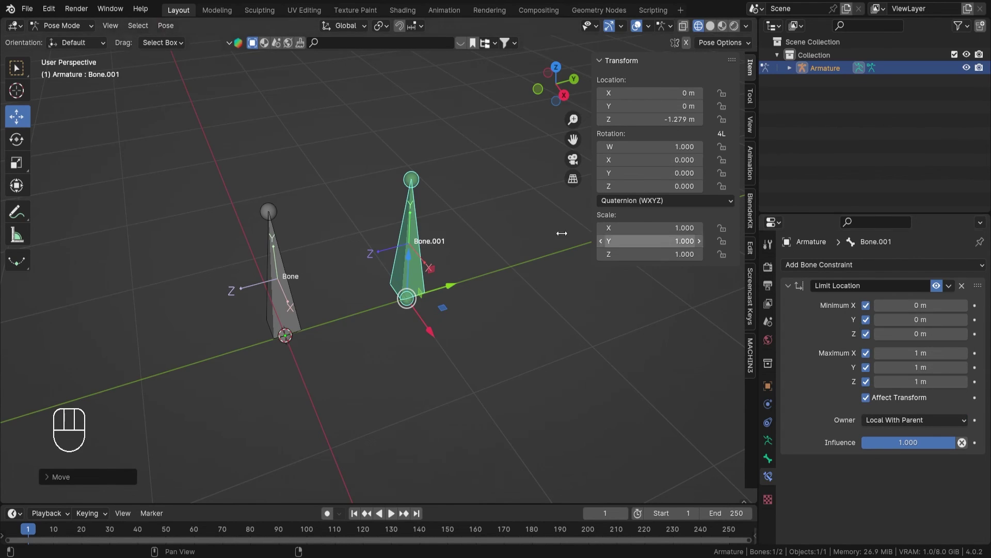
{"action": "mouse_move", "coordinate": [450, 283]}
{"action": "left_mouse_down"}
{"action": "mouse_move", "coordinate": [108, 351]}
{"action": "mouse_move", "coordinate": [324, 330]}
{"action": "mouse_move", "coordinate": [463, 291]}
{"action": "mouse_move", "coordinate": [310, 327]}
{"action": "mouse_move", "coordinate": [439, 291]}
{"action": "left_mouse_up"}
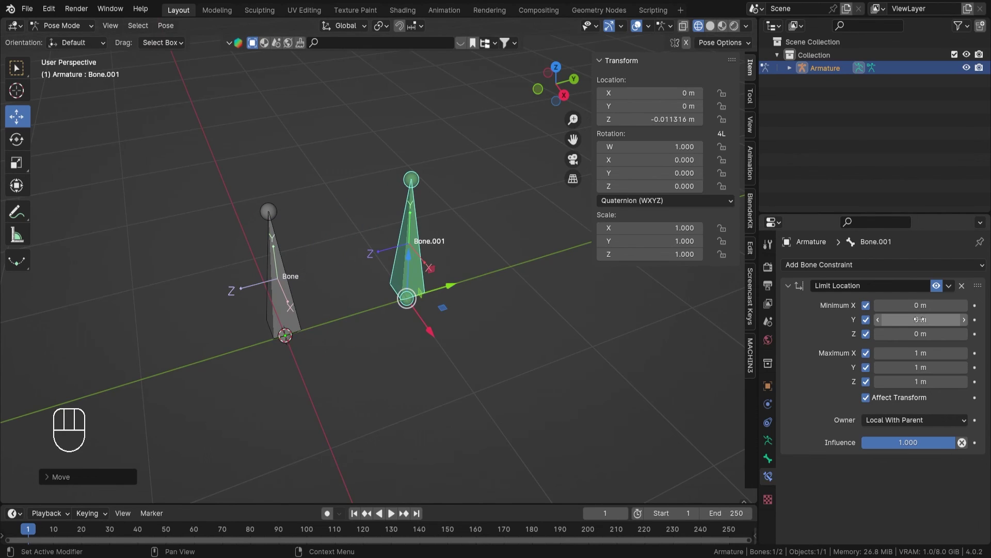
{"action": "left_click_drag", "start_coordinate": [436, 335], "coordinate": [450, 364]}
{"action": "key", "text": "Escape"}
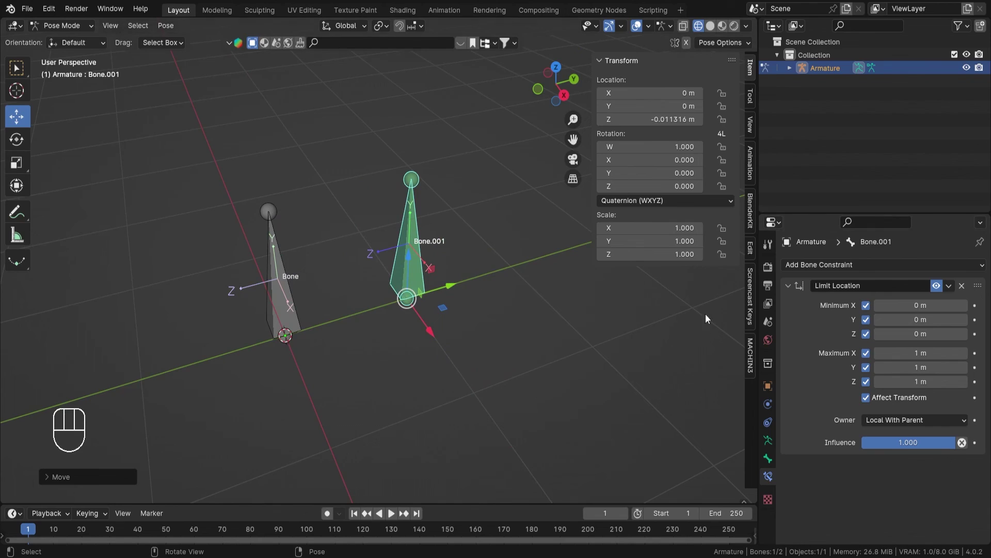
Set the constraint's Owner space back to Local Space and review its space list and the Affect Transform option.
{"action": "left_click", "coordinate": [905, 419]}
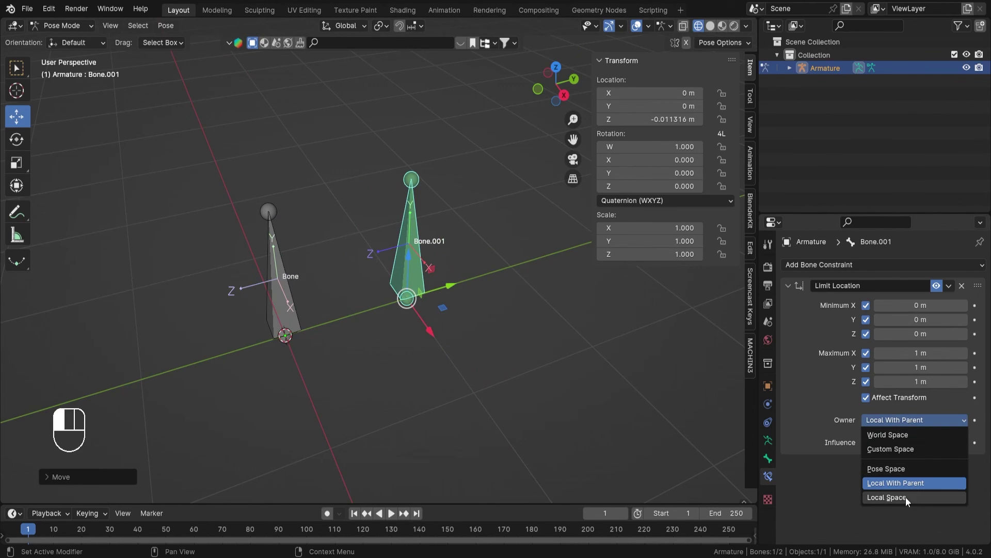
{"action": "left_click", "coordinate": [904, 497]}
{"action": "left_click", "coordinate": [909, 424]}
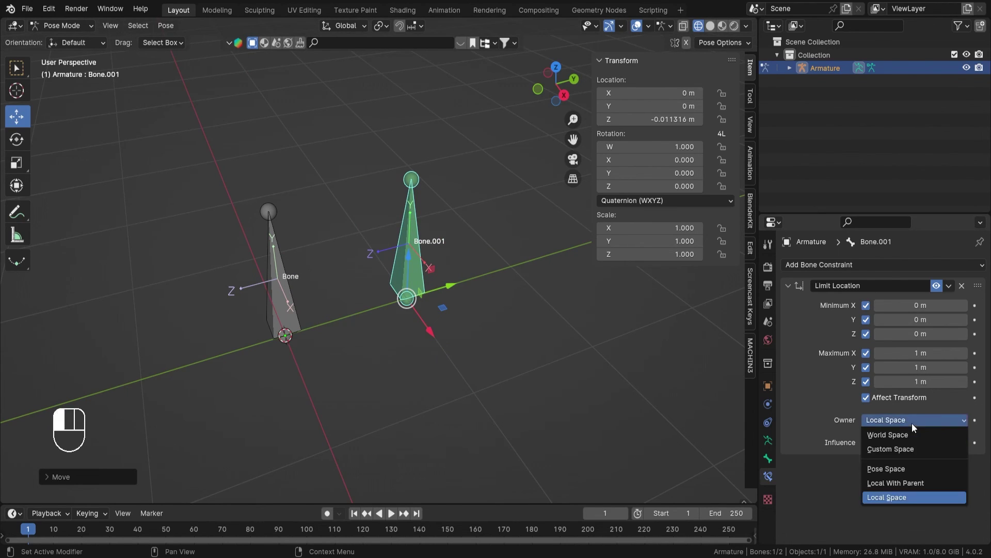
{"action": "left_click", "coordinate": [842, 454]}
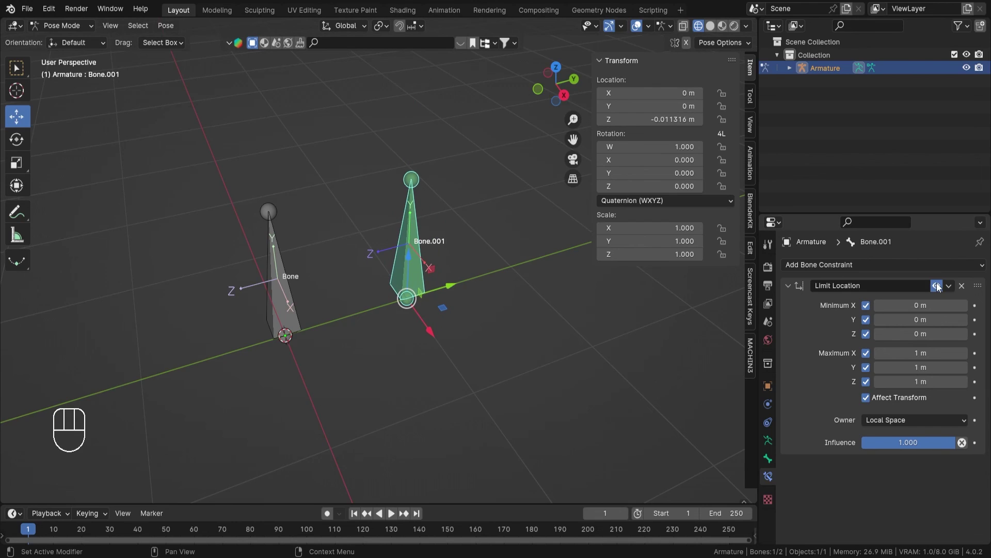
{"action": "middle_click_drag", "start_coordinate": [532, 341], "coordinate": [522, 338]}
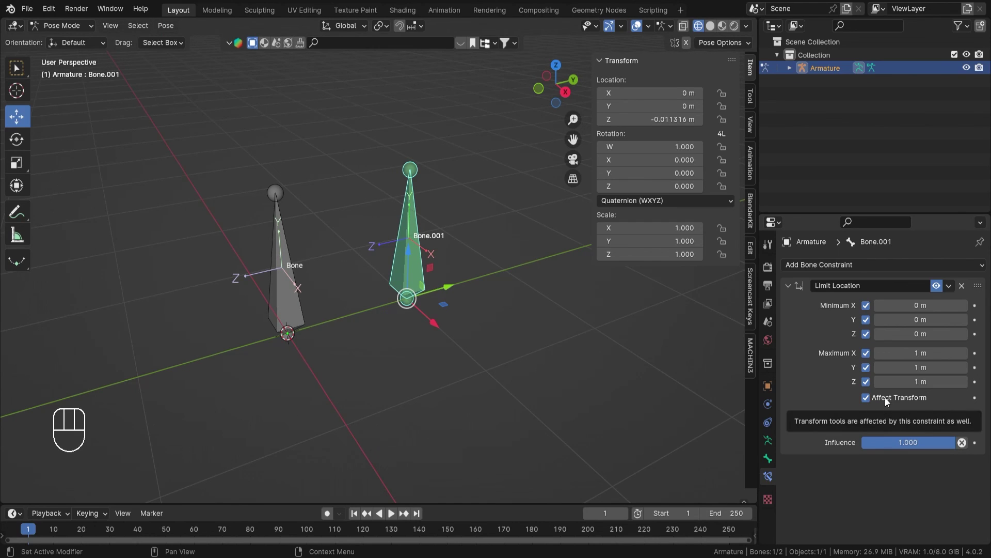
{"action": "left_click", "coordinate": [872, 421]}
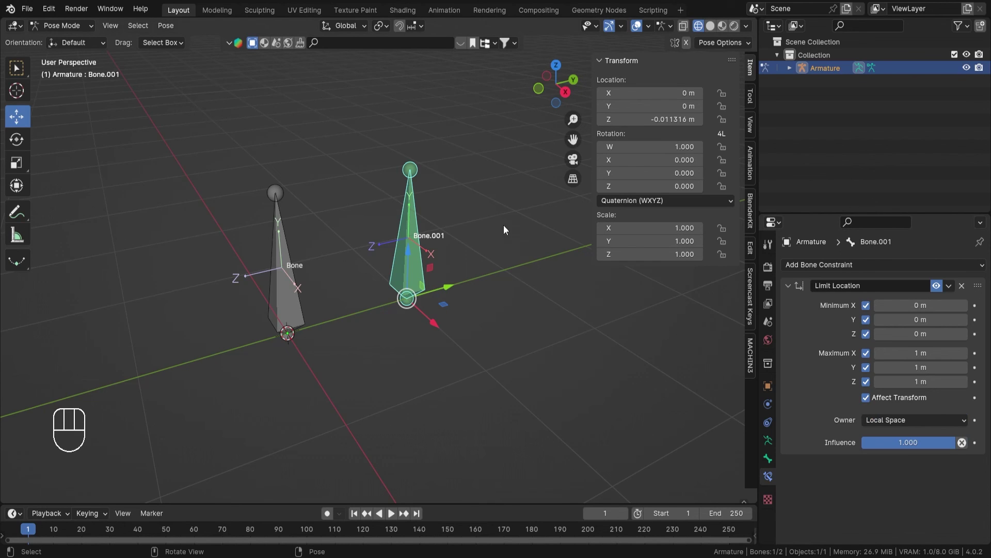
Inspect Bone.001's rest position in Edit Mode and return the armature to Pose Mode.
{"action": "key", "text": "Tab"}
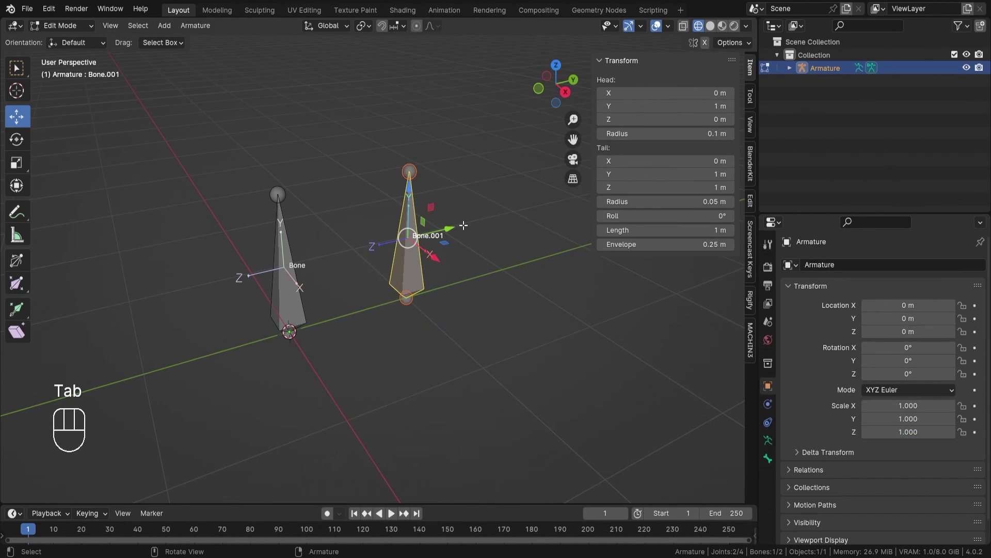
{"action": "middle_click_drag", "start_coordinate": [463, 224], "coordinate": [470, 243], "text": "shift"}
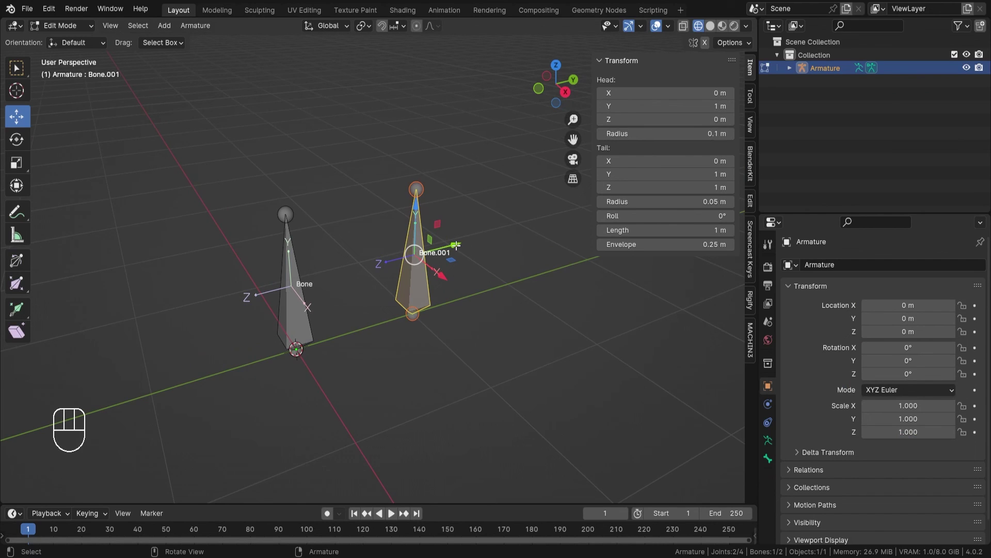
{"action": "key", "text": "Tab"}
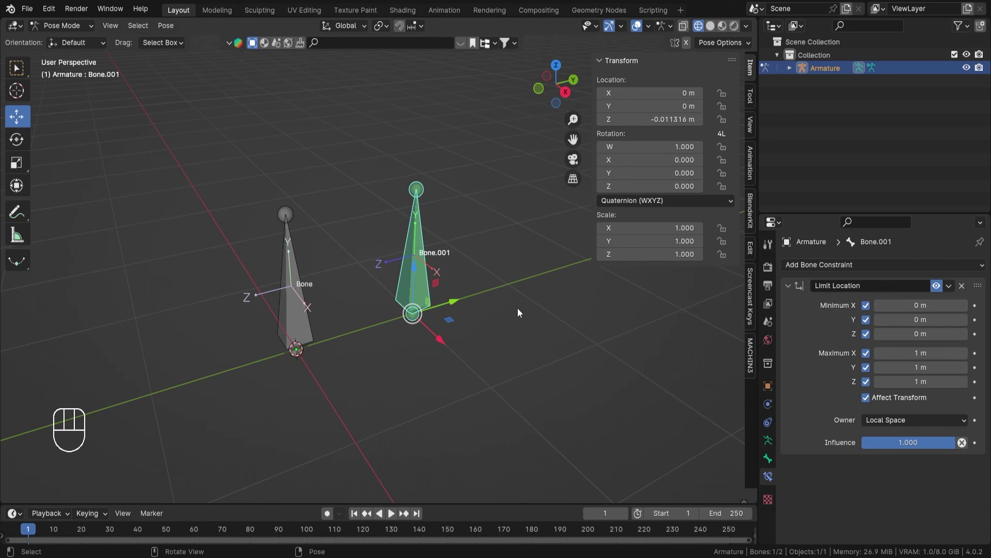
Open the list of bone constraints that can be added to Bone.001.
{"action": "left_click", "coordinate": [852, 267]}
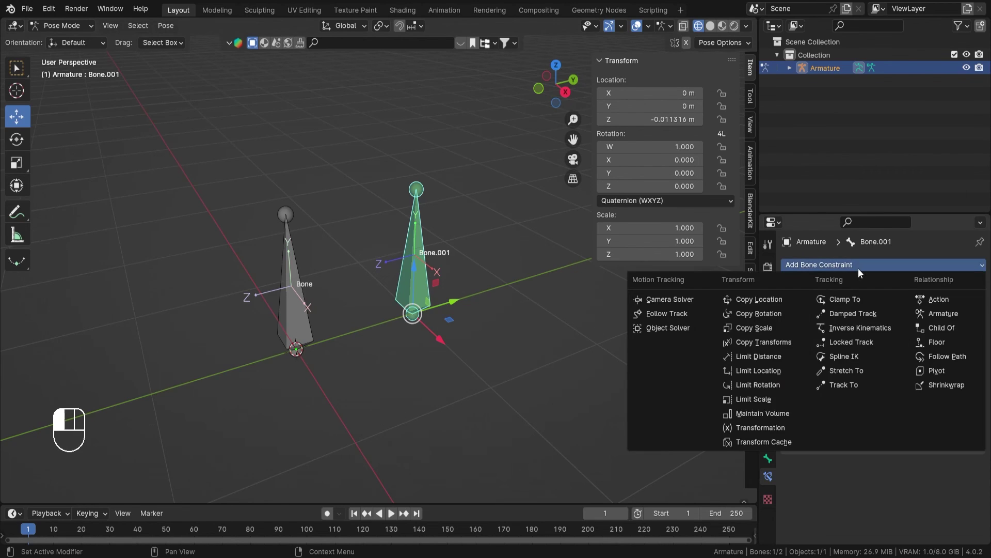